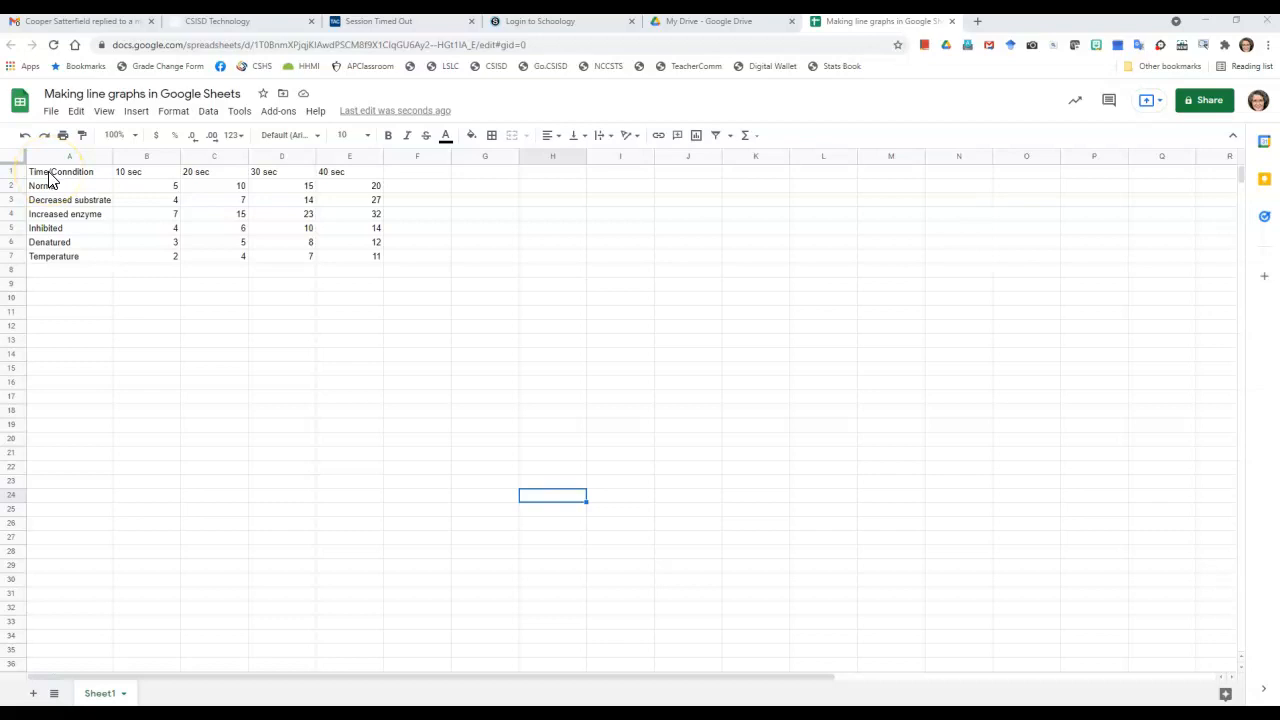
# Insert a chart based on the whole data table in A1:E7.
pyautogui.moveTo(50, 176); pyautogui.dragTo(360, 265)
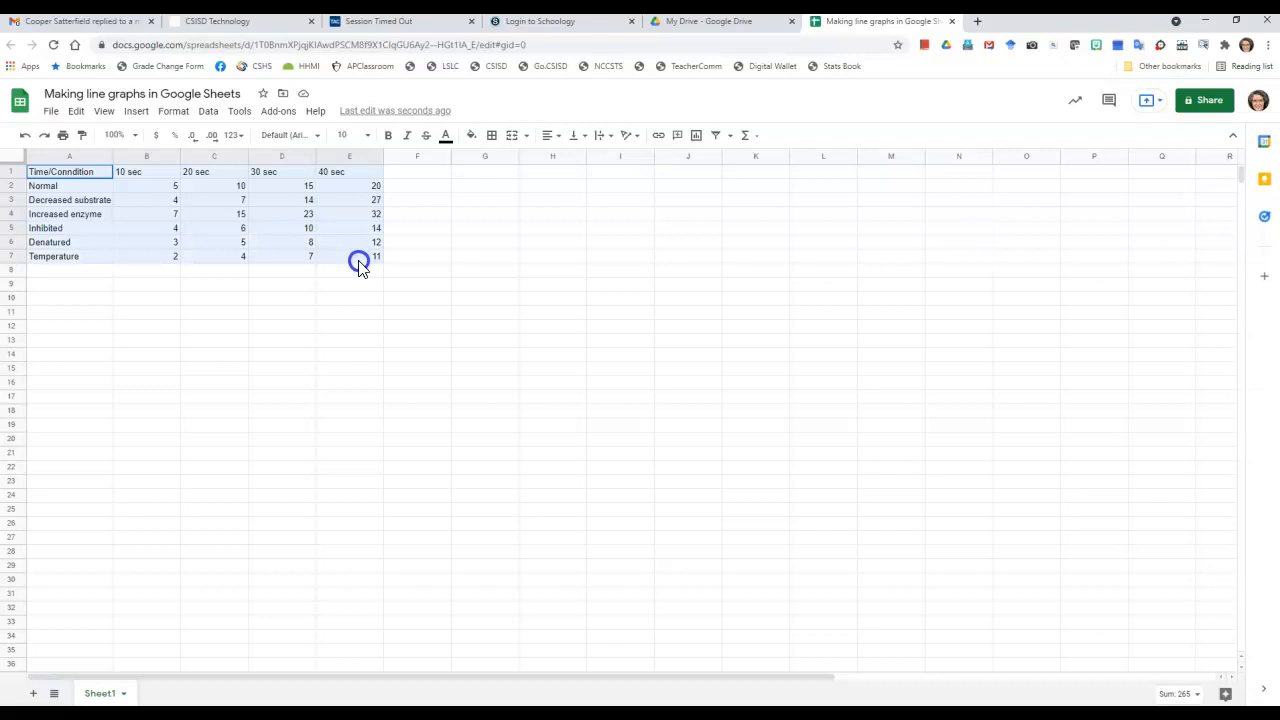
pyautogui.moveTo(360, 266); pyautogui.dragTo(360, 266)
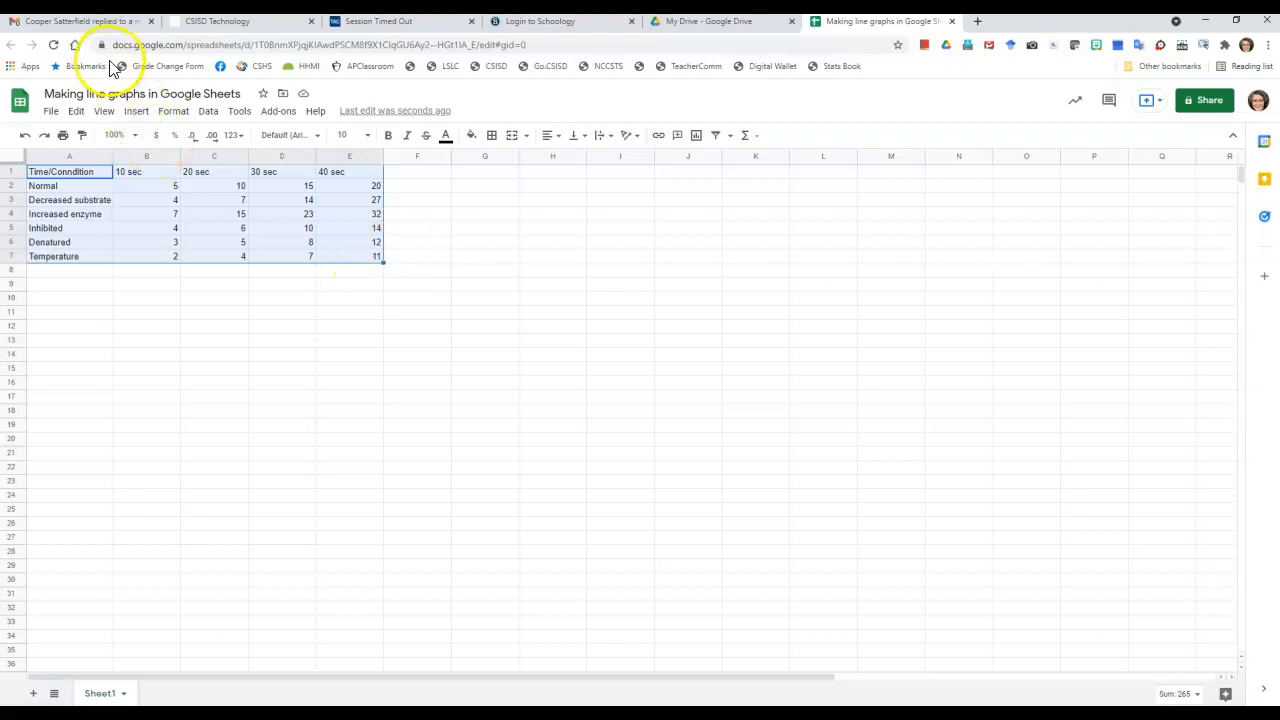
pyautogui.click(136, 112)
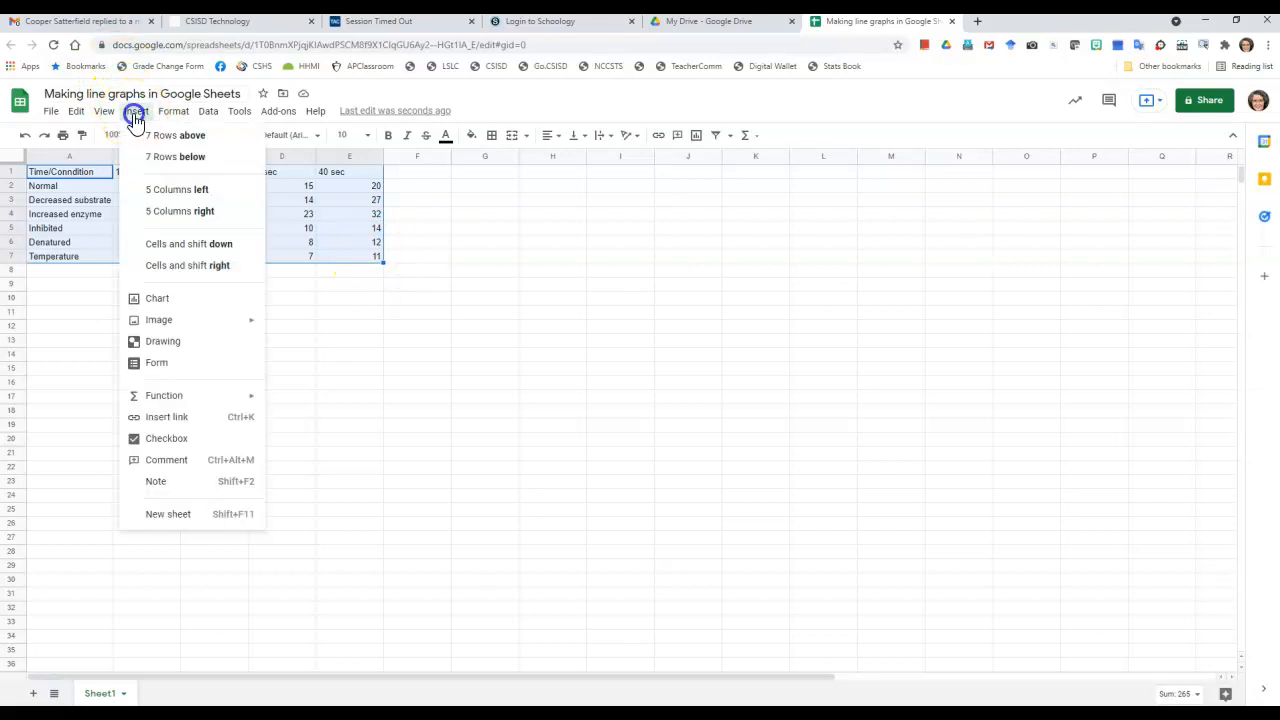
pyautogui.click(160, 299)
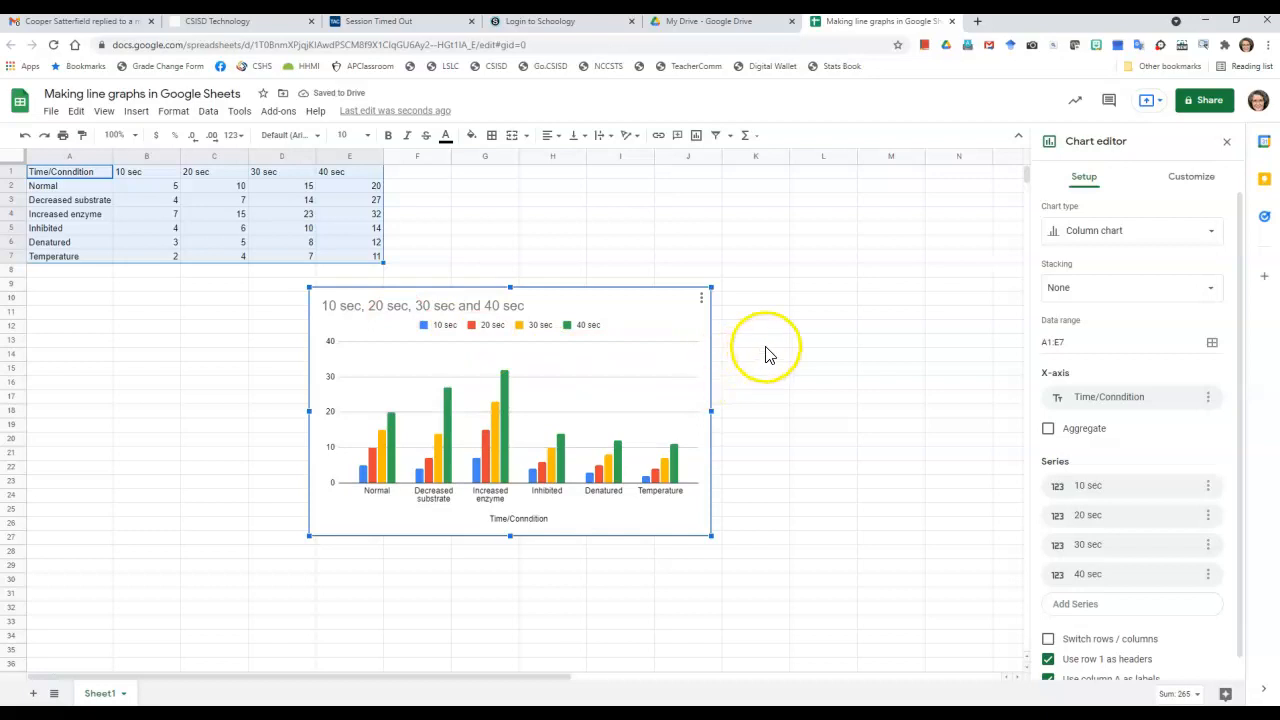
# Close the chart editor and reopen it for the inserted column chart.
pyautogui.click(1210, 231)
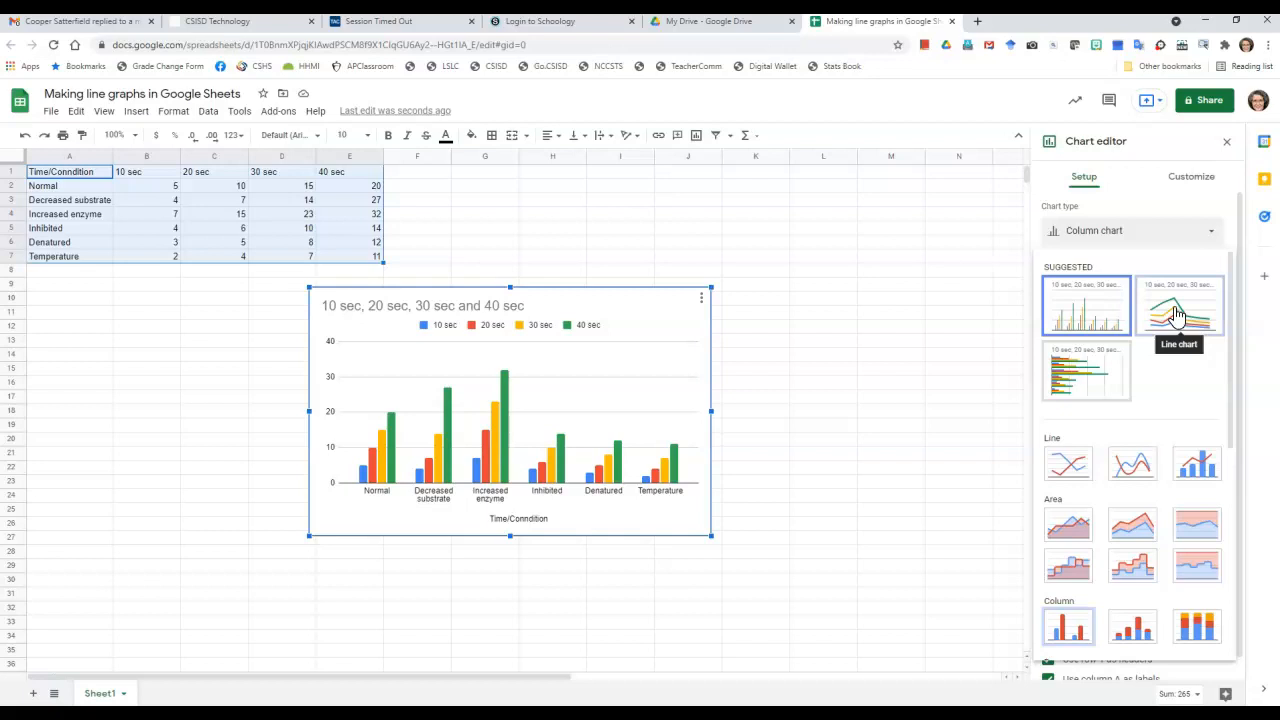
pyautogui.click(1228, 146)
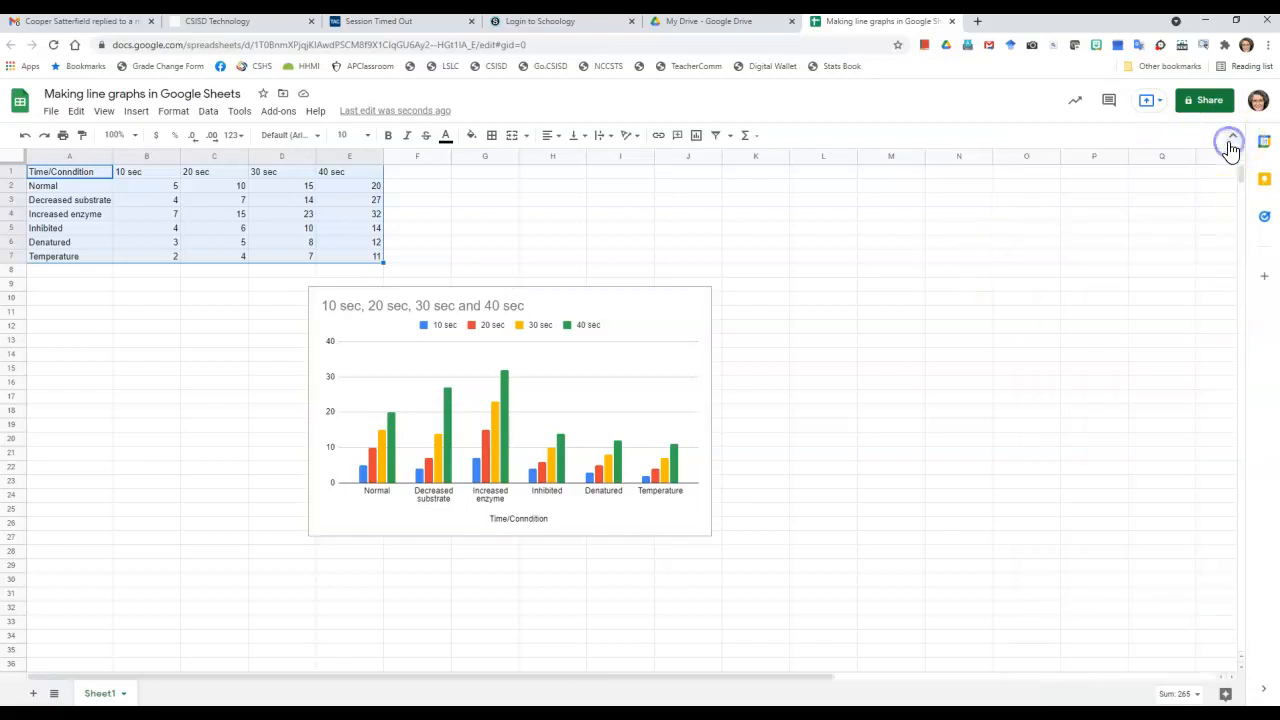
pyautogui.click(632, 372)
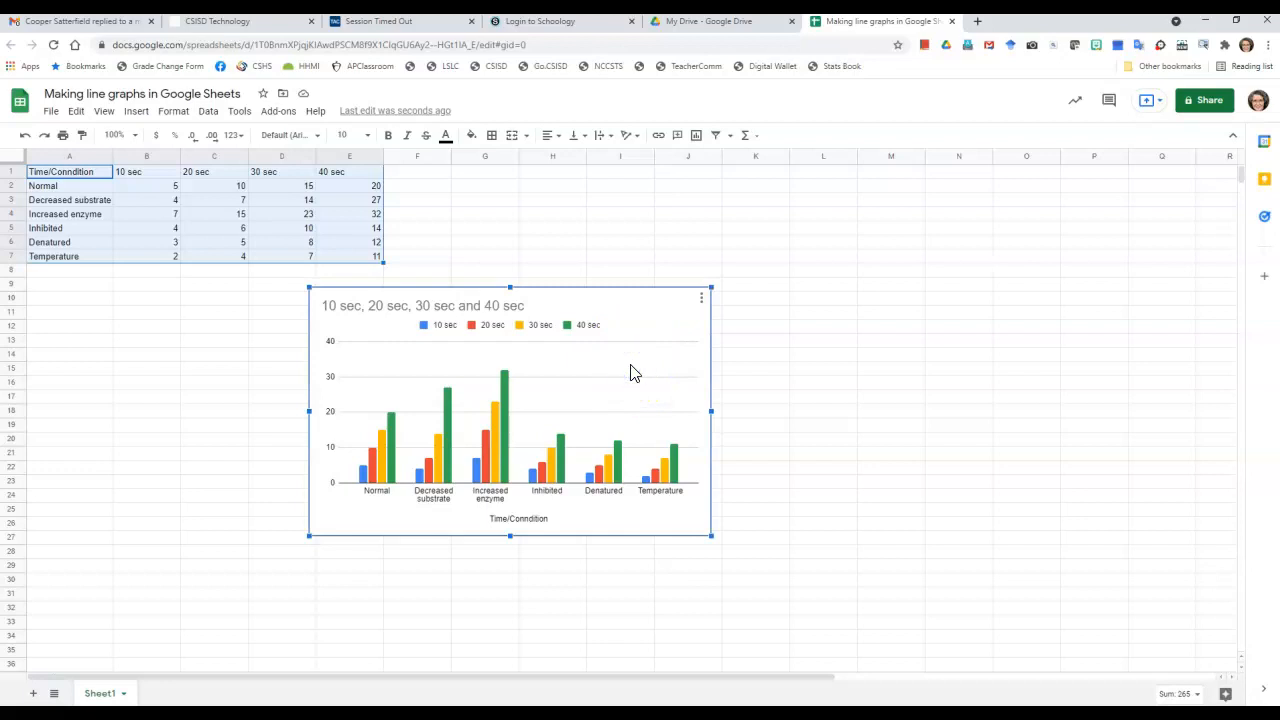
pyautogui.click(702, 298)
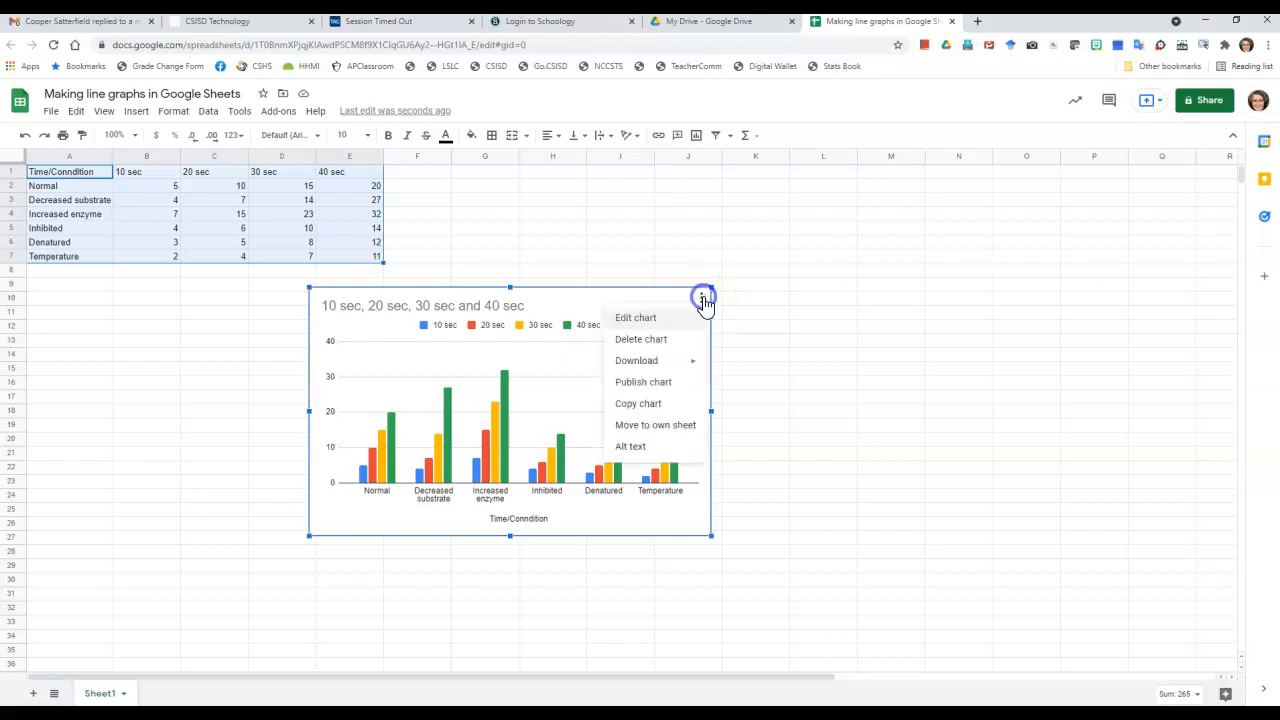
pyautogui.click(641, 320)
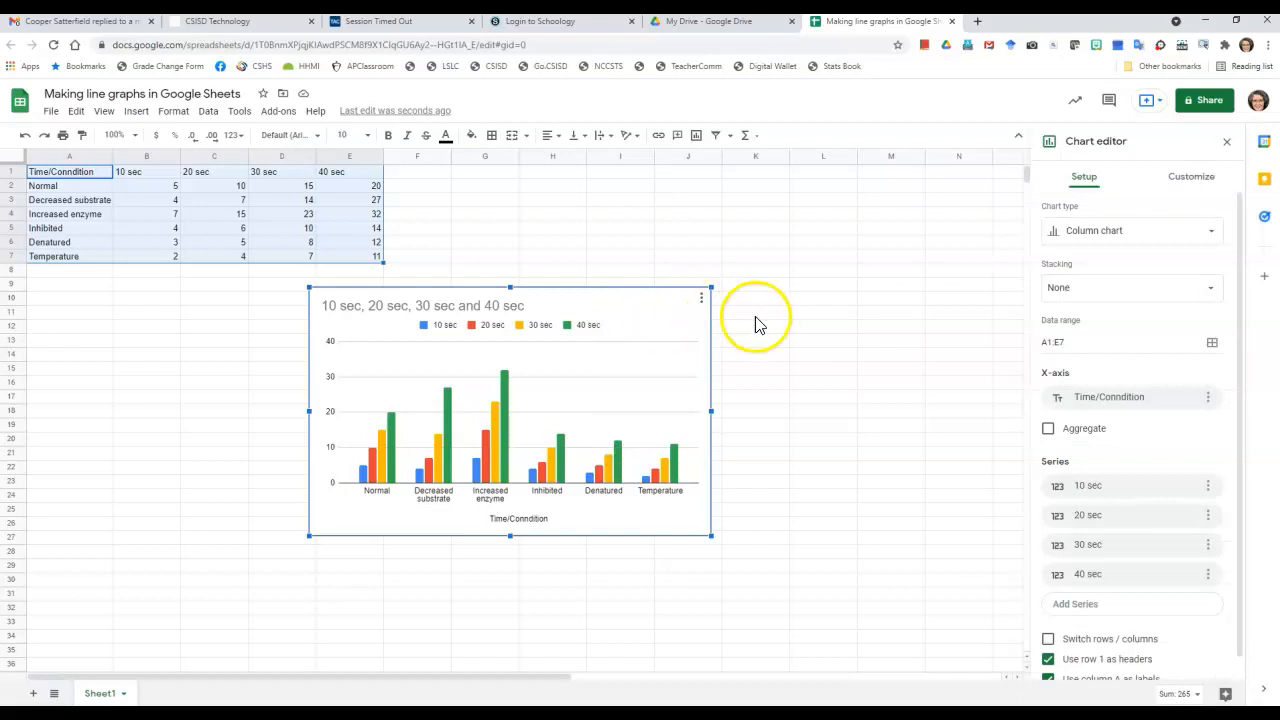
# Change the chart type to Line chart and switch its rows and columns.
pyautogui.click(1206, 232)
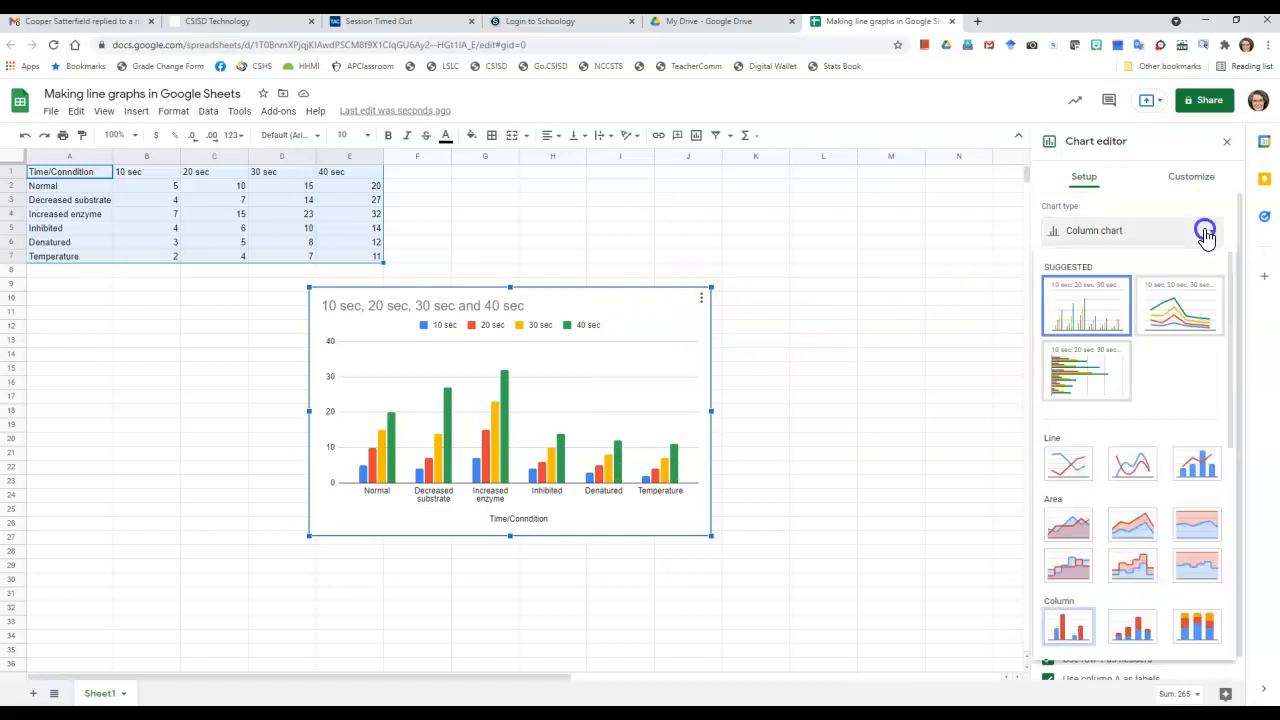
pyautogui.click(1181, 304)
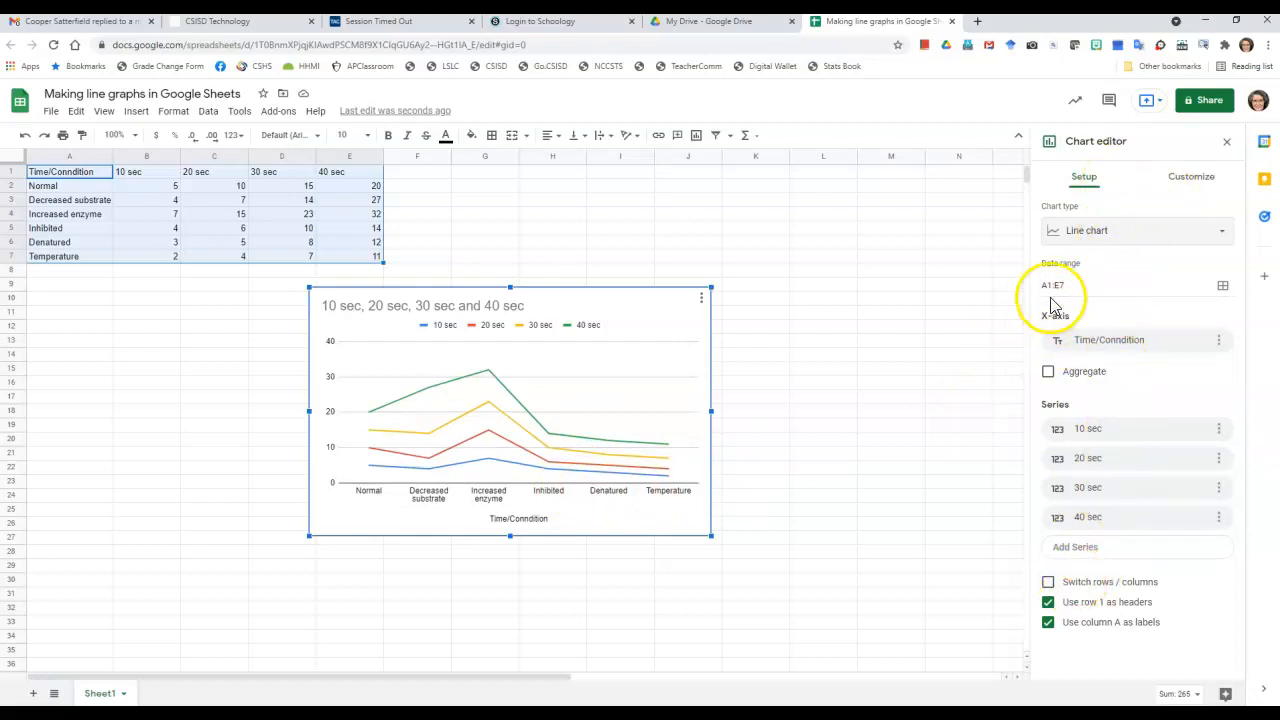
pyautogui.click(1049, 584)
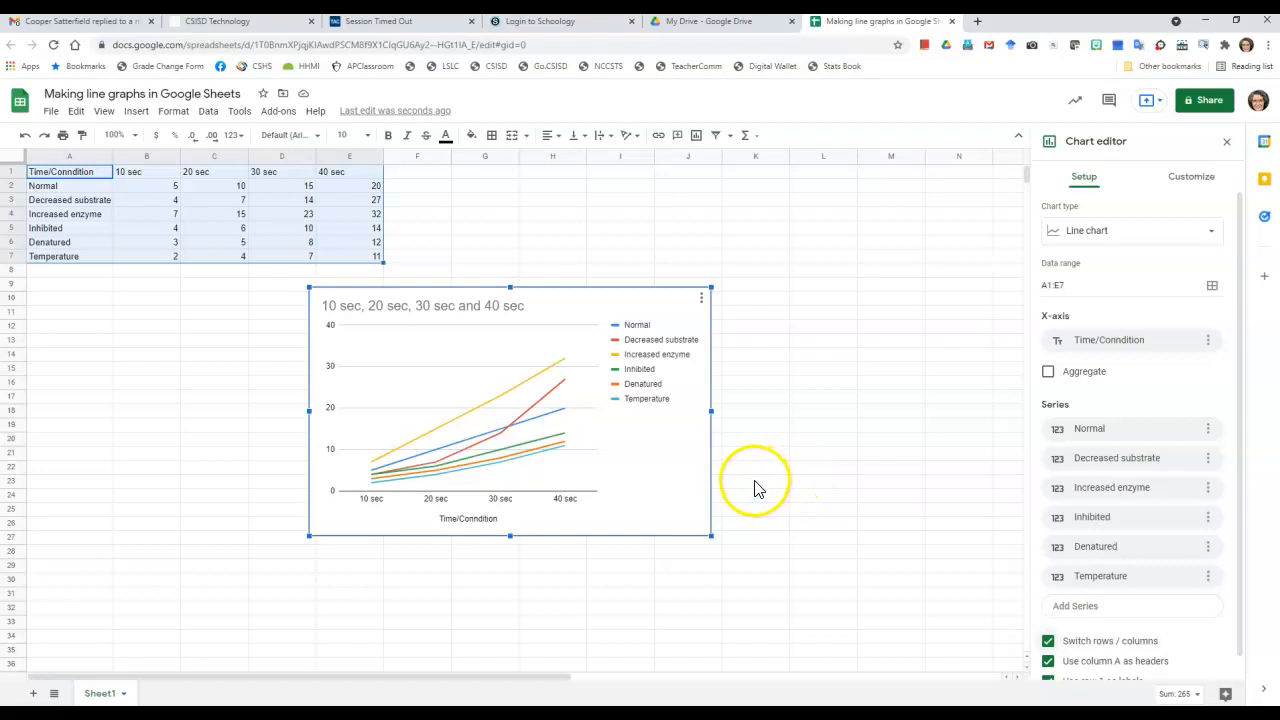
# Replace the chart title with "Number of dimers formed in different conditions".
pyautogui.click(470, 310)
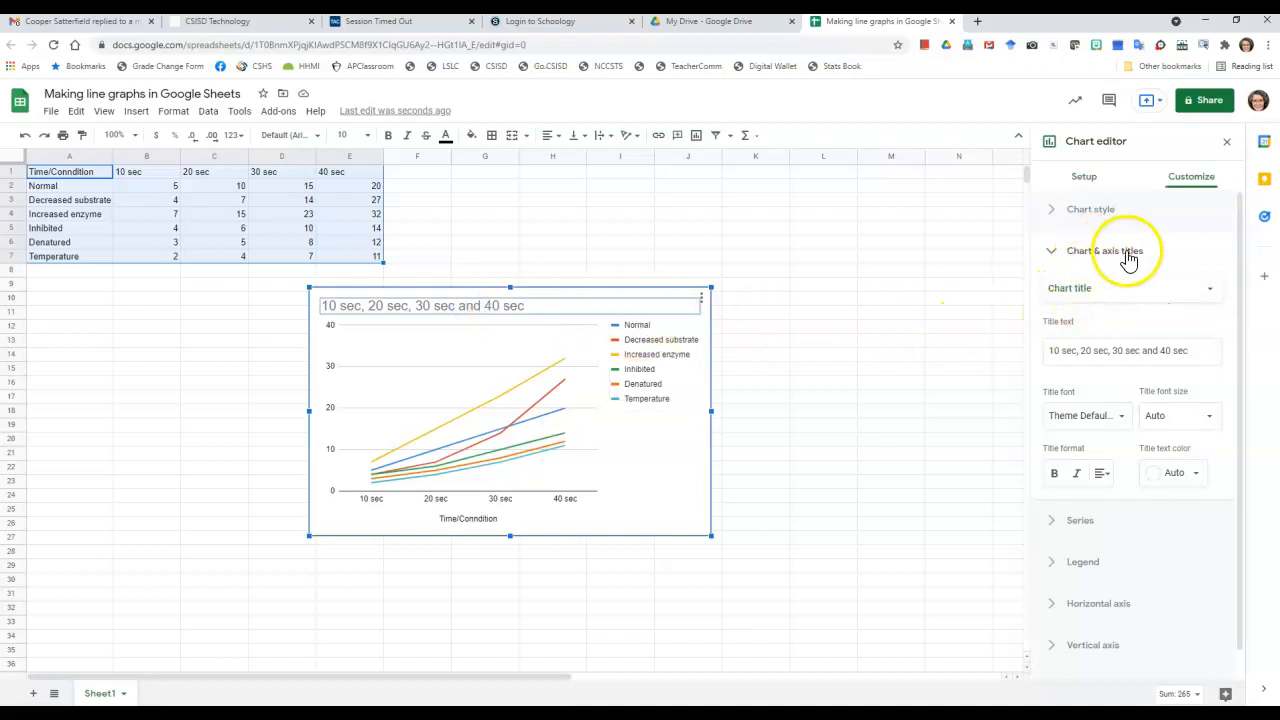
pyautogui.click(1208, 292)
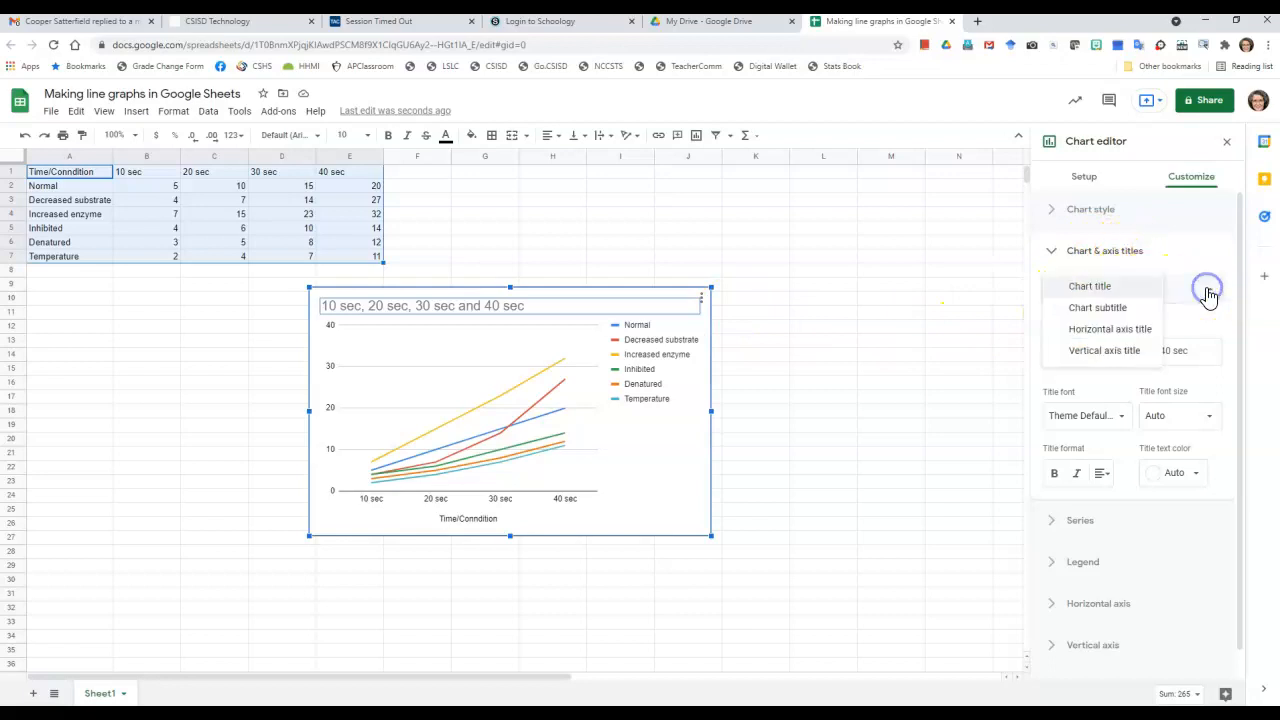
pyautogui.click(1100, 287)
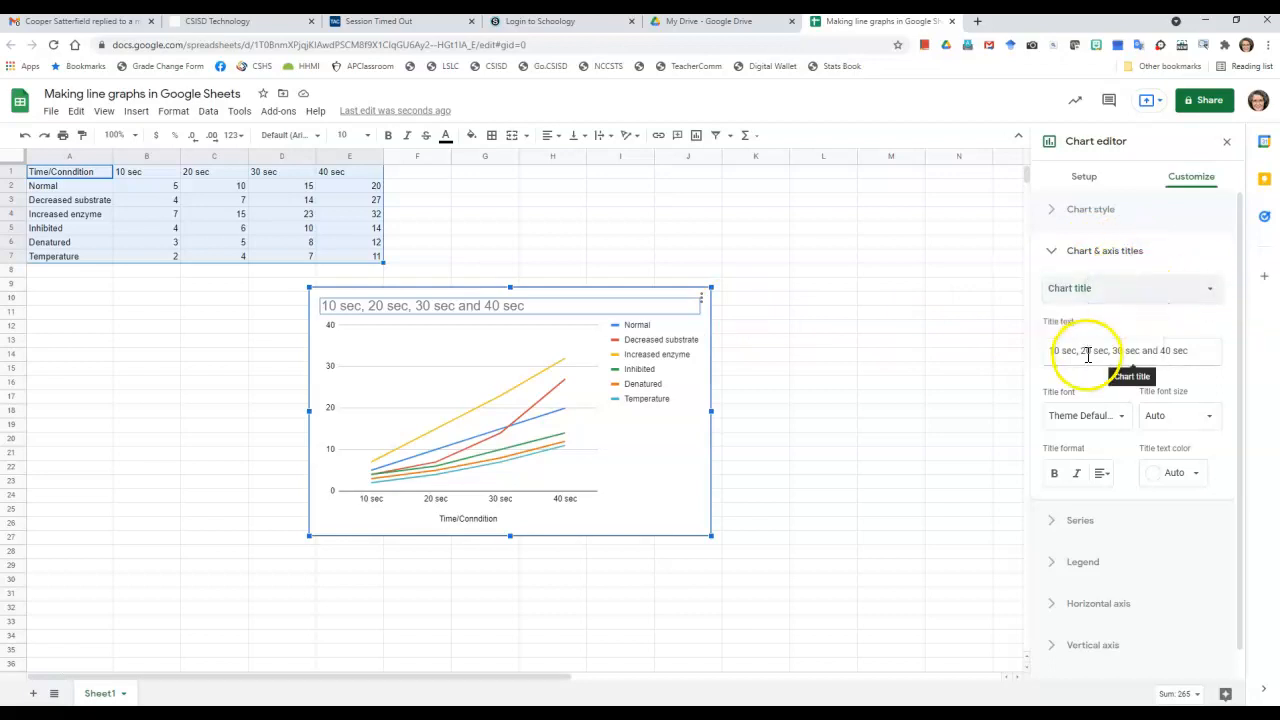
pyautogui.click(1212, 350)
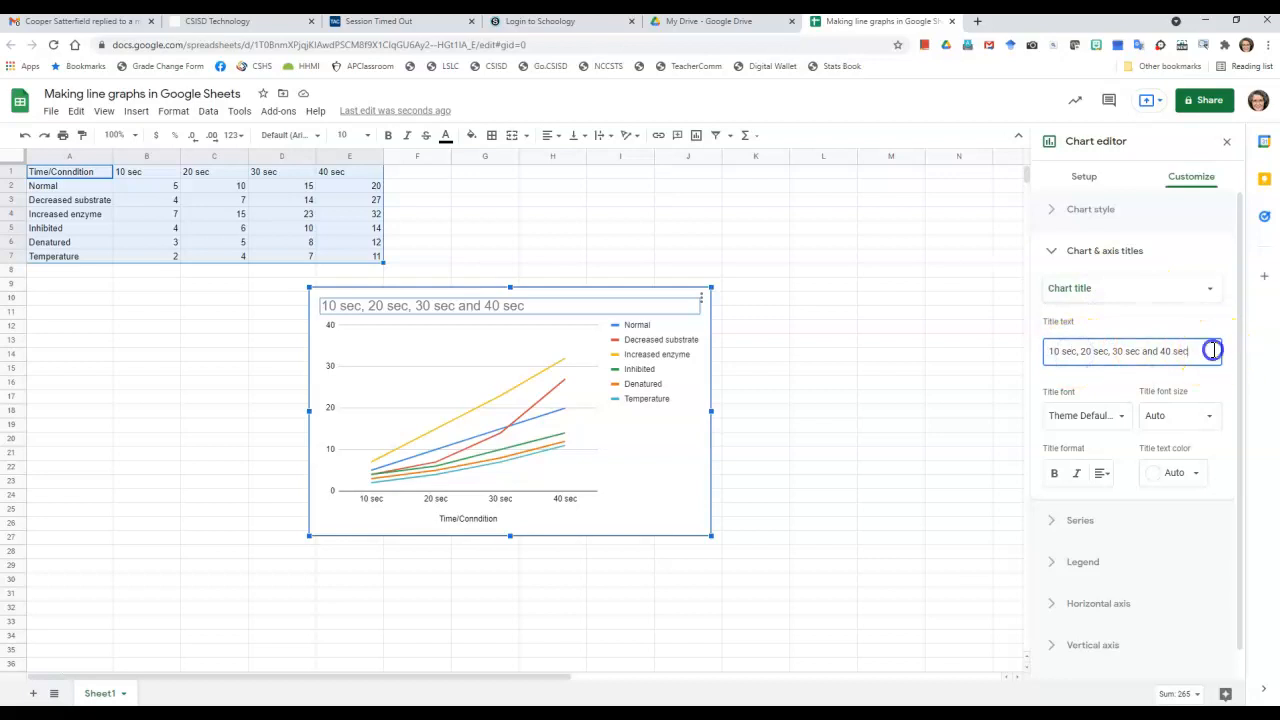
pyautogui.moveTo(1212, 350); pyautogui.dragTo(1068, 345)
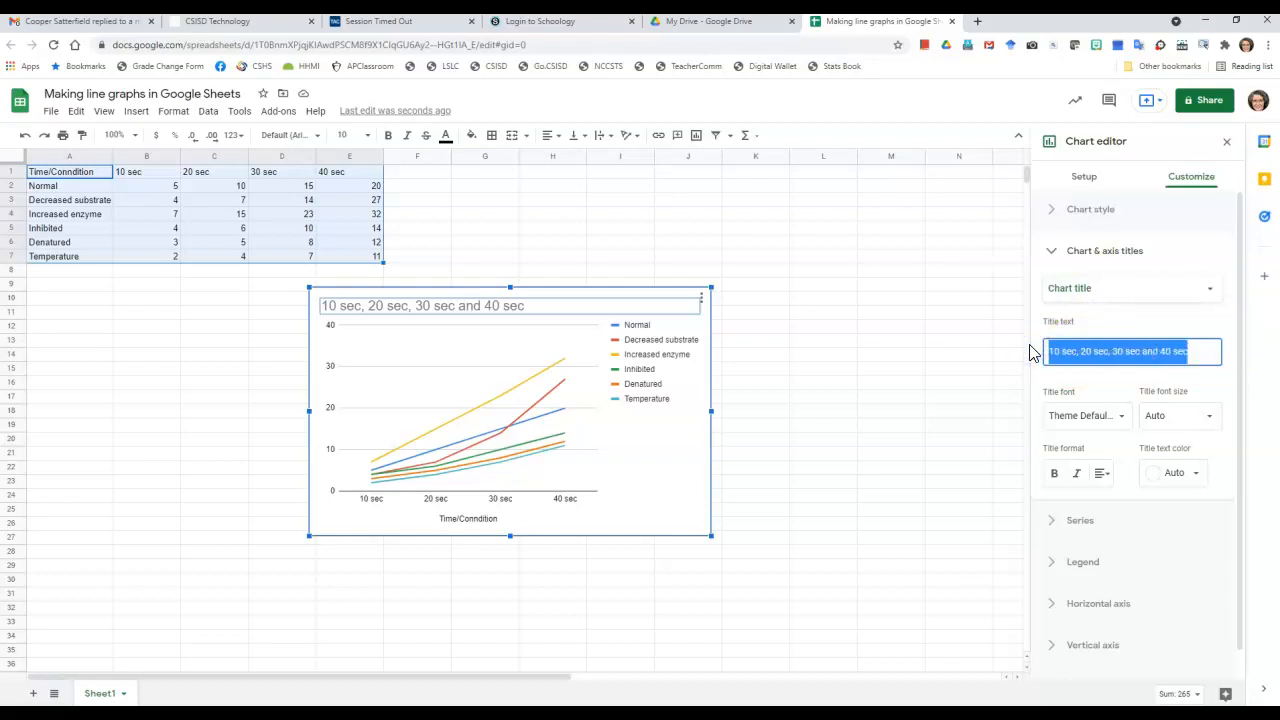
pyautogui.write('Number of dimers formed in differen')
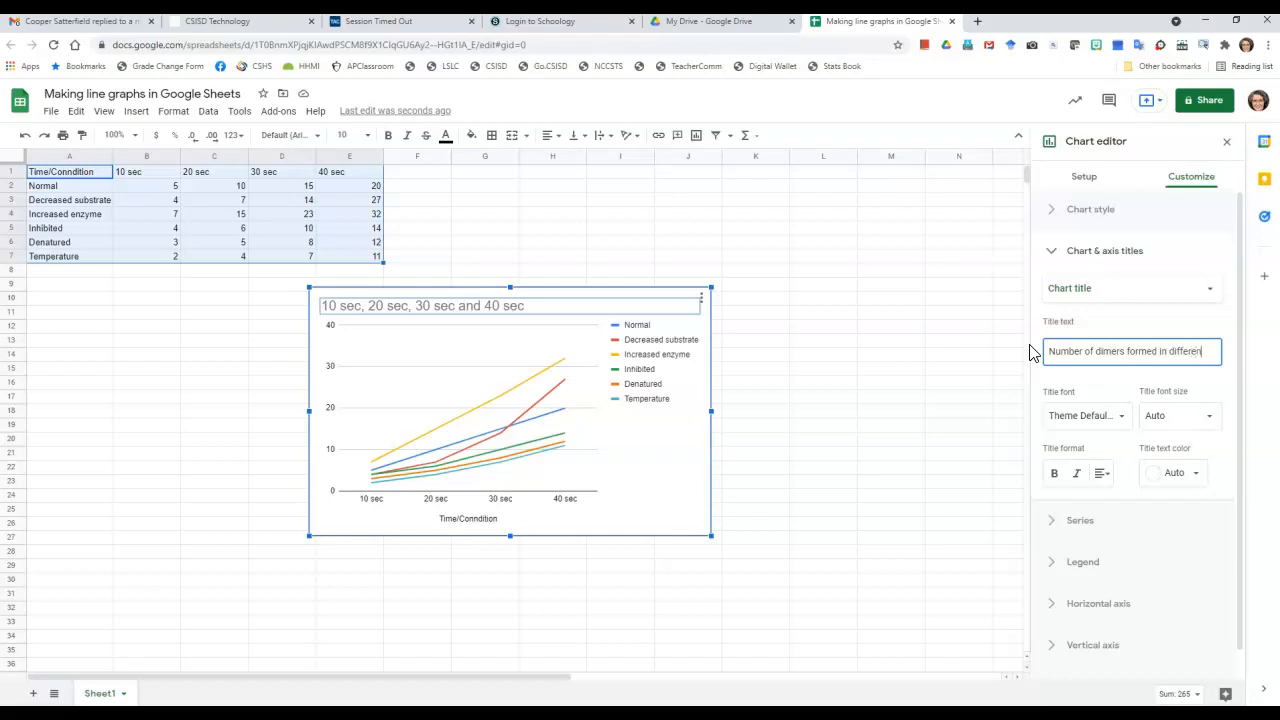
pyautogui.write('t conditions')
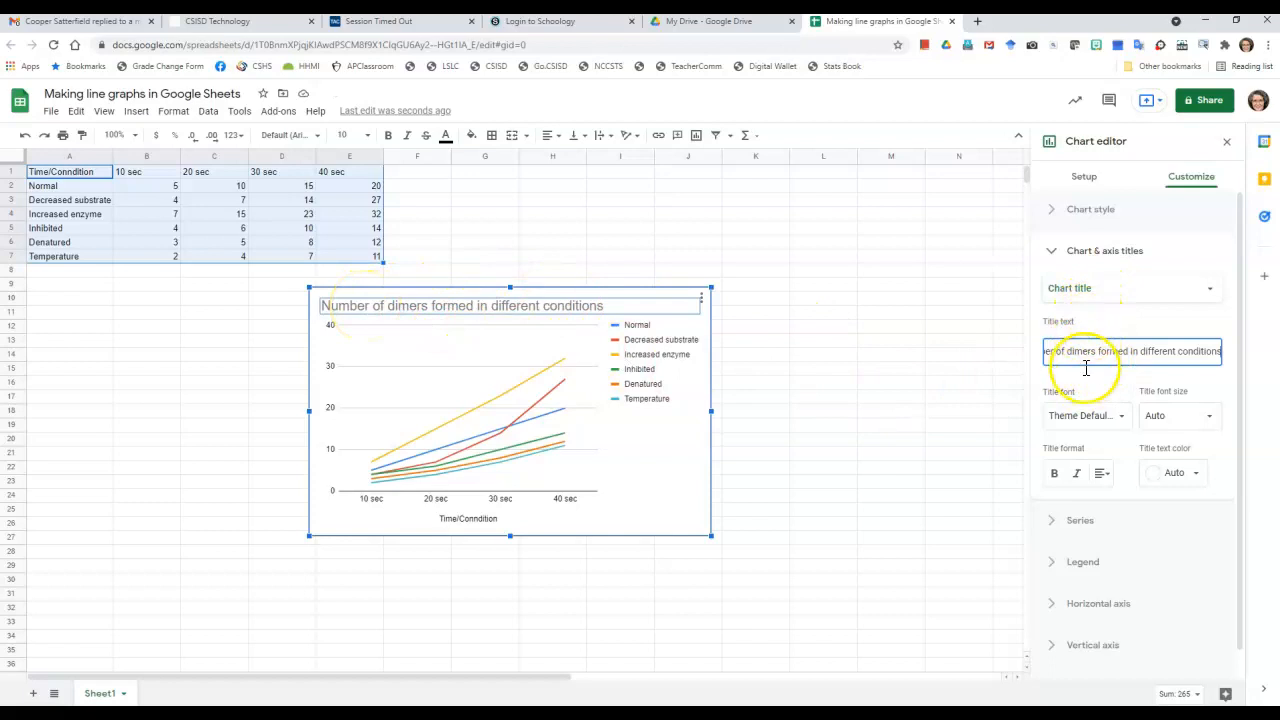
# Center the chart title, make it bold, and leave the chart editor.
pyautogui.click(1105, 476)
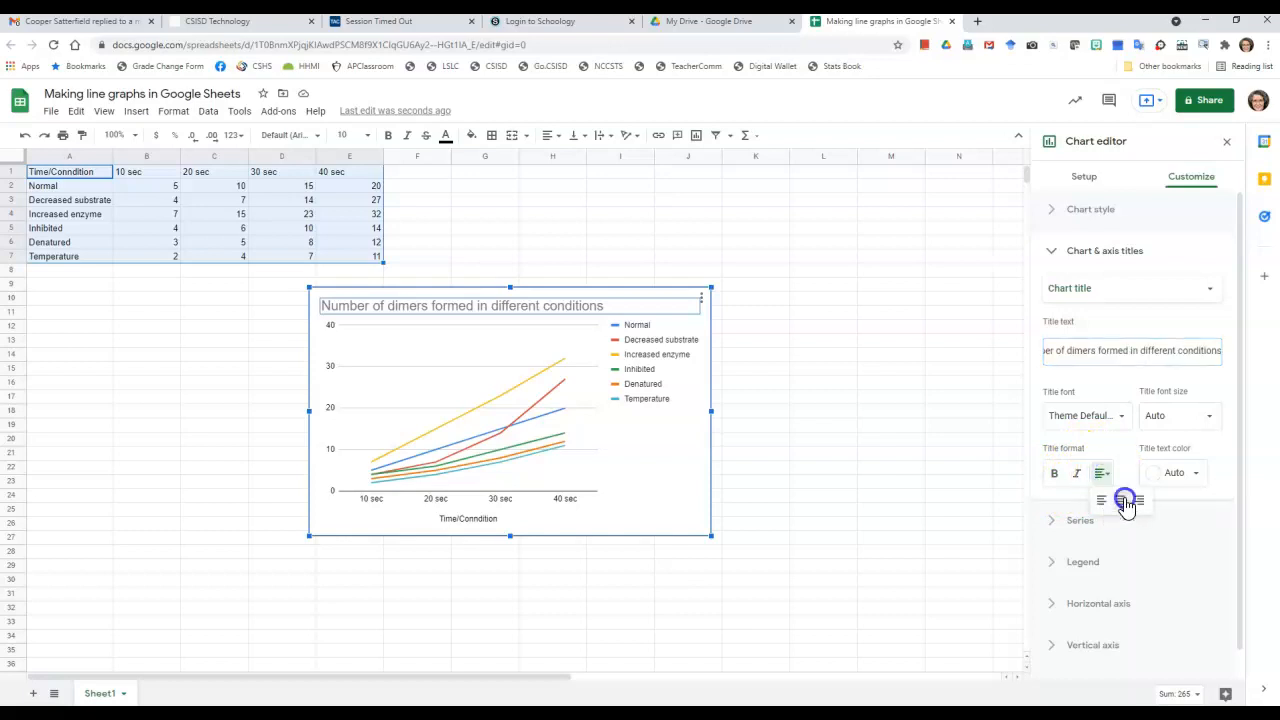
pyautogui.click(1123, 500)
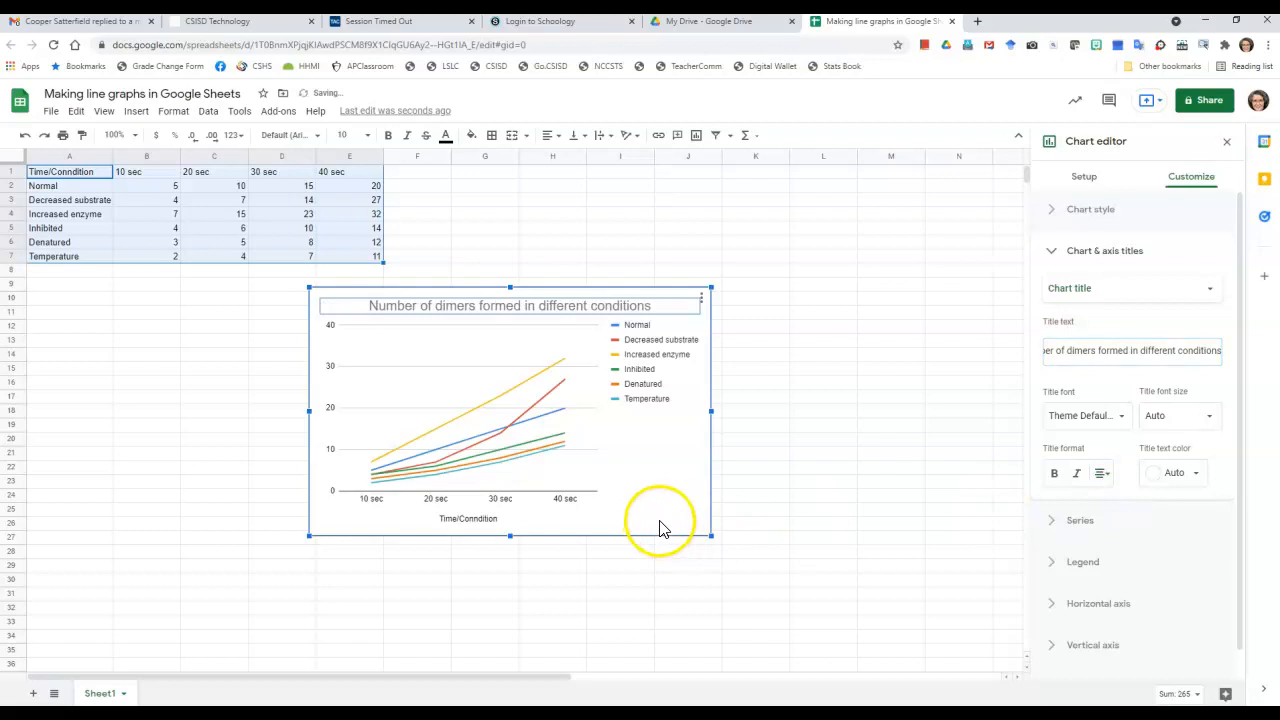
pyautogui.click(1055, 475)
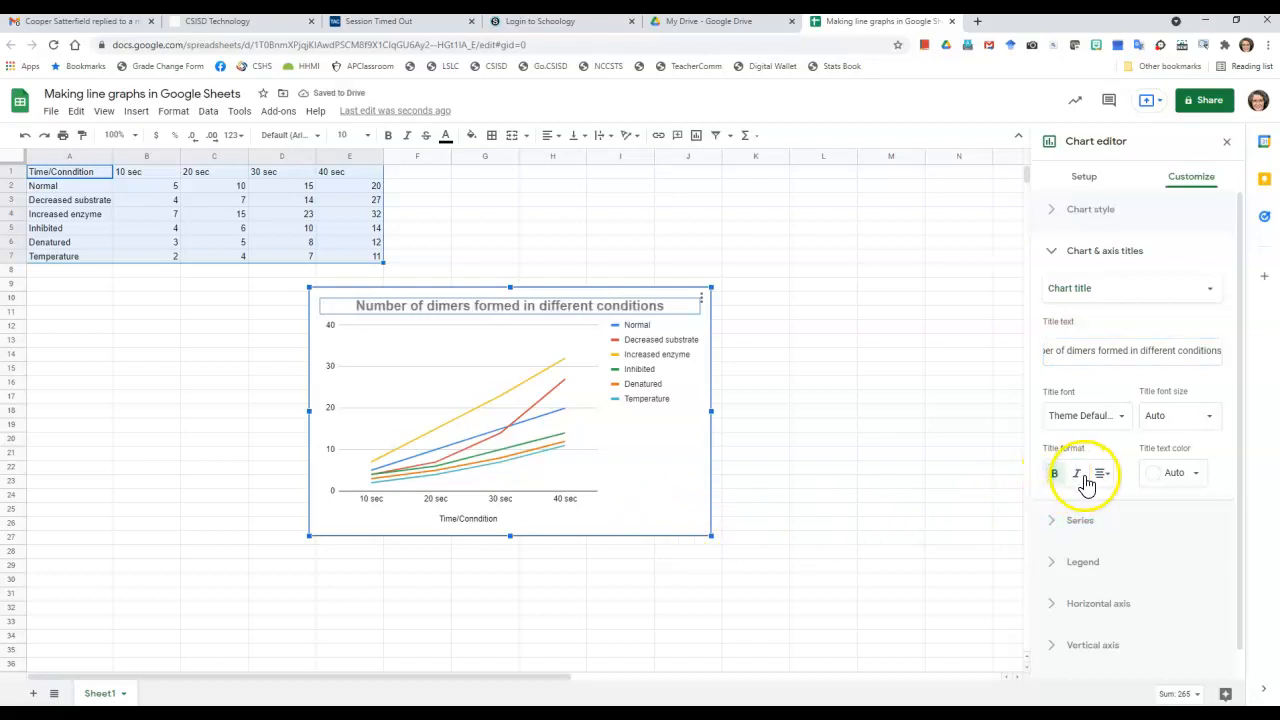
pyautogui.click(853, 441)
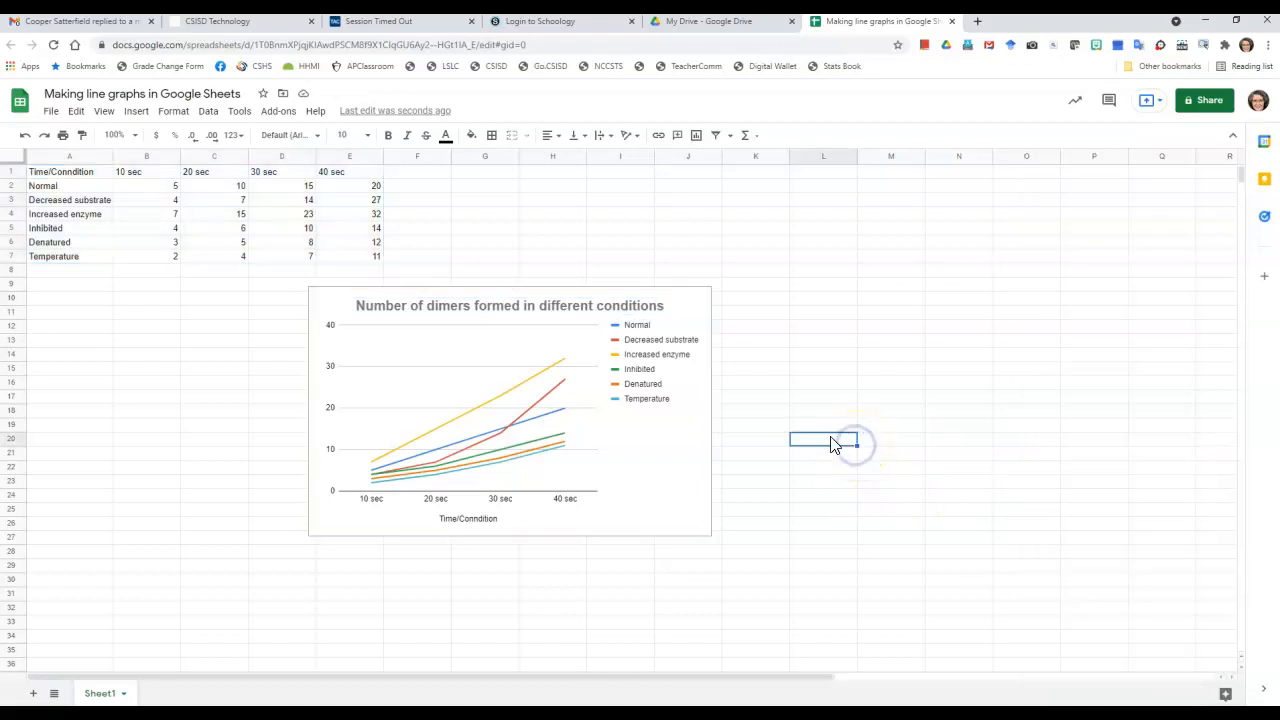
# Reopen the chart for editing and set its horizontal axis title to "Time (seconds)".
pyautogui.click(666, 421)
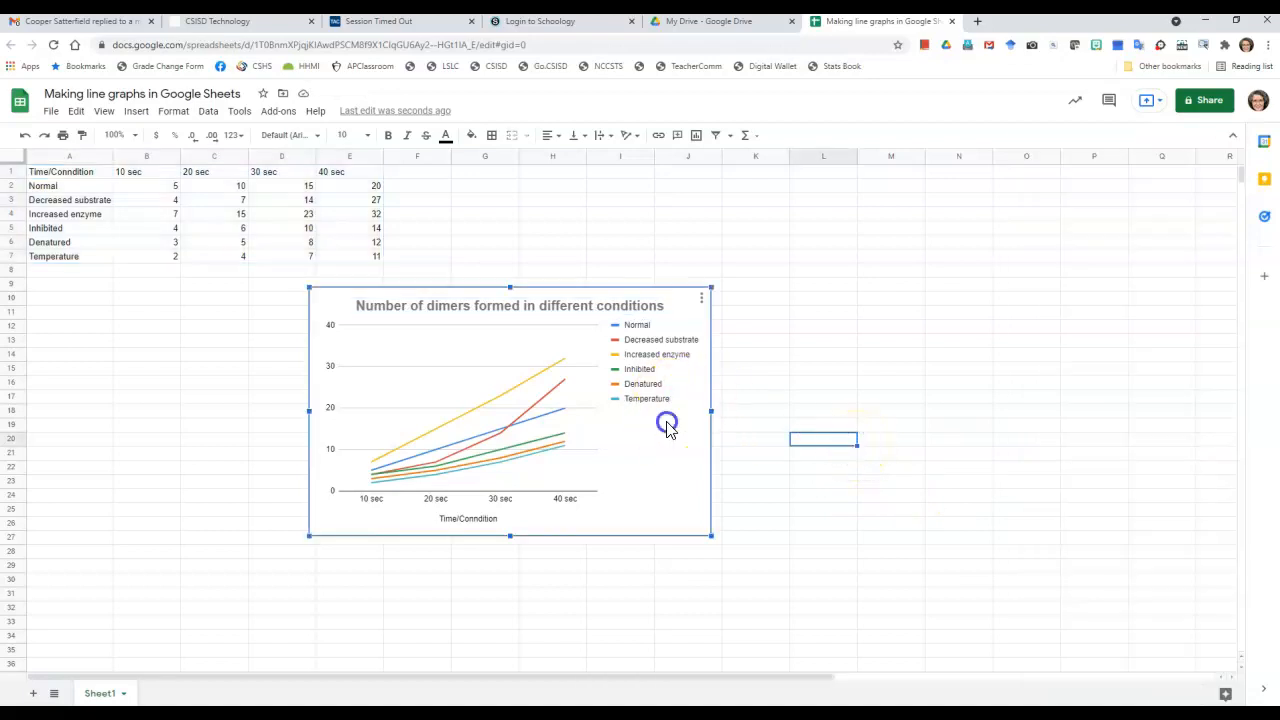
pyautogui.click(702, 300)
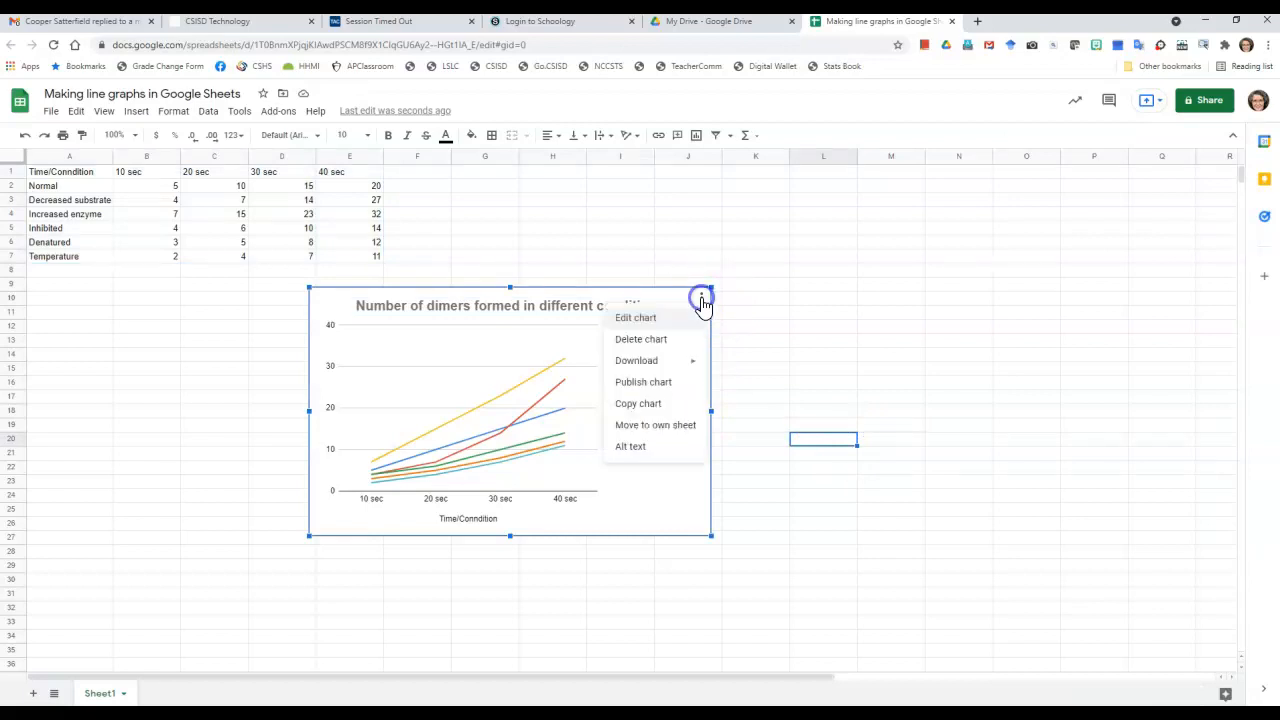
pyautogui.click(649, 319)
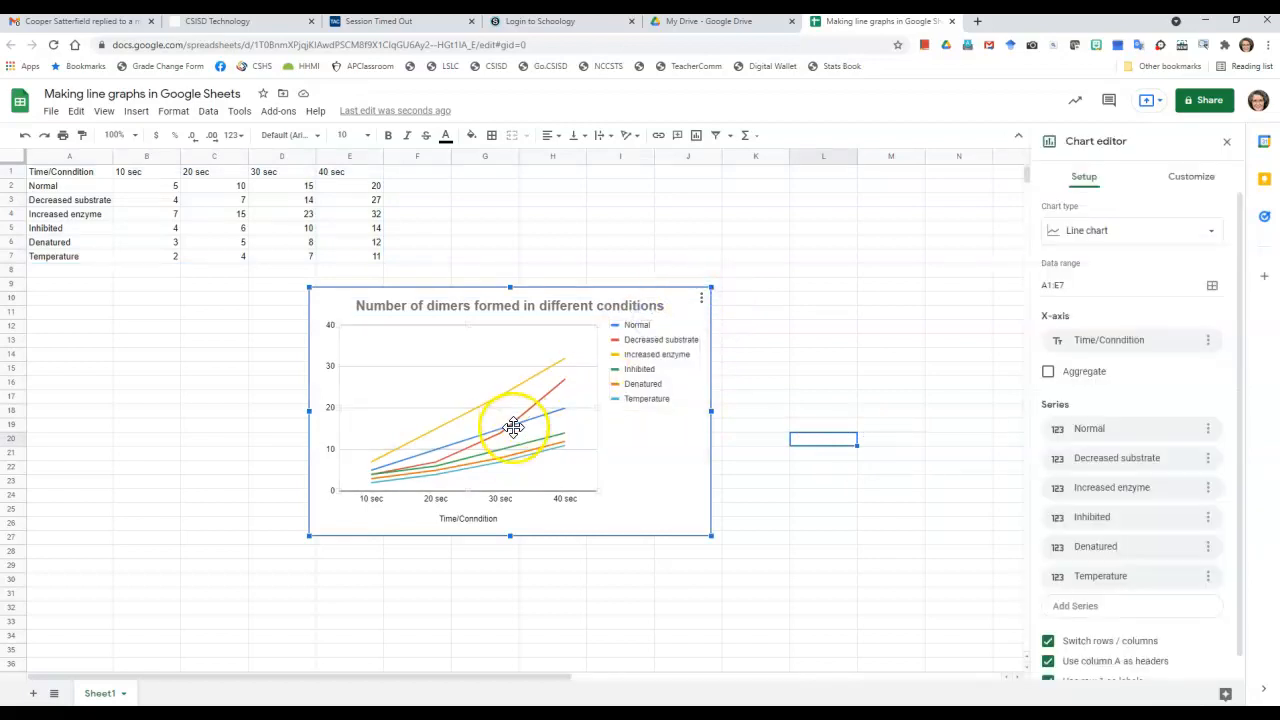
pyautogui.click(484, 522)
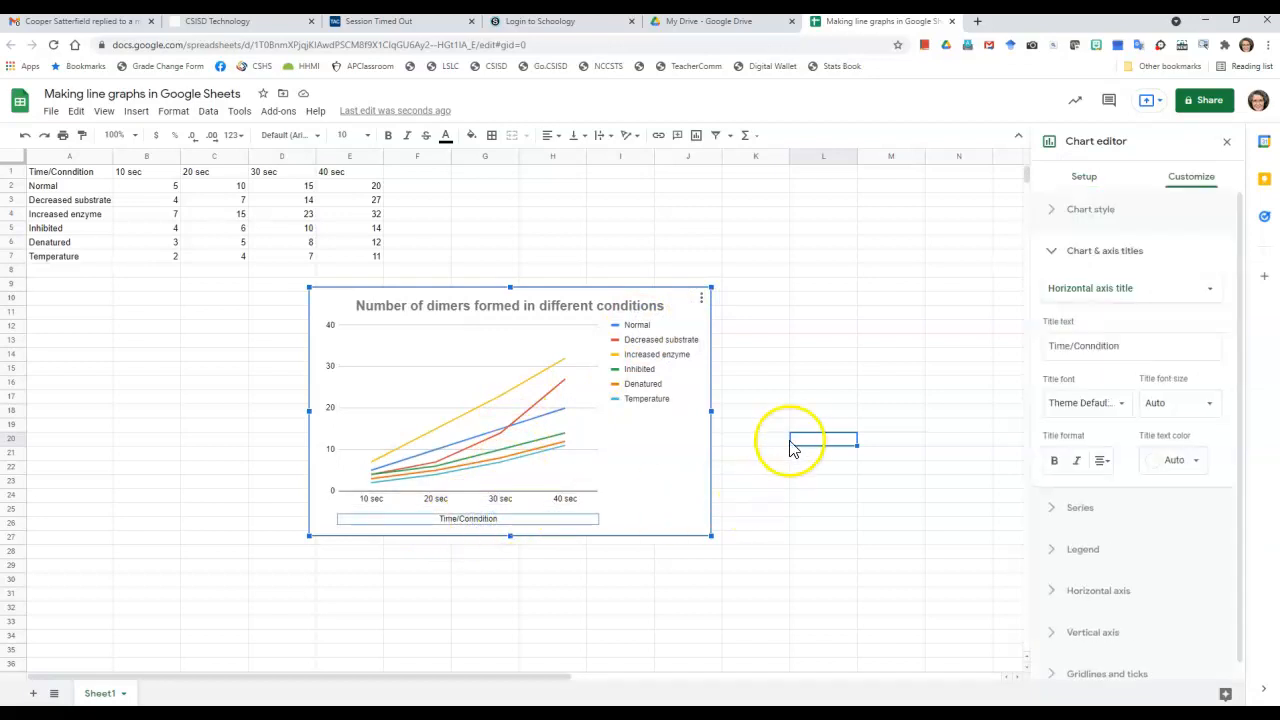
pyautogui.moveTo(1120, 345); pyautogui.dragTo(1005, 358)
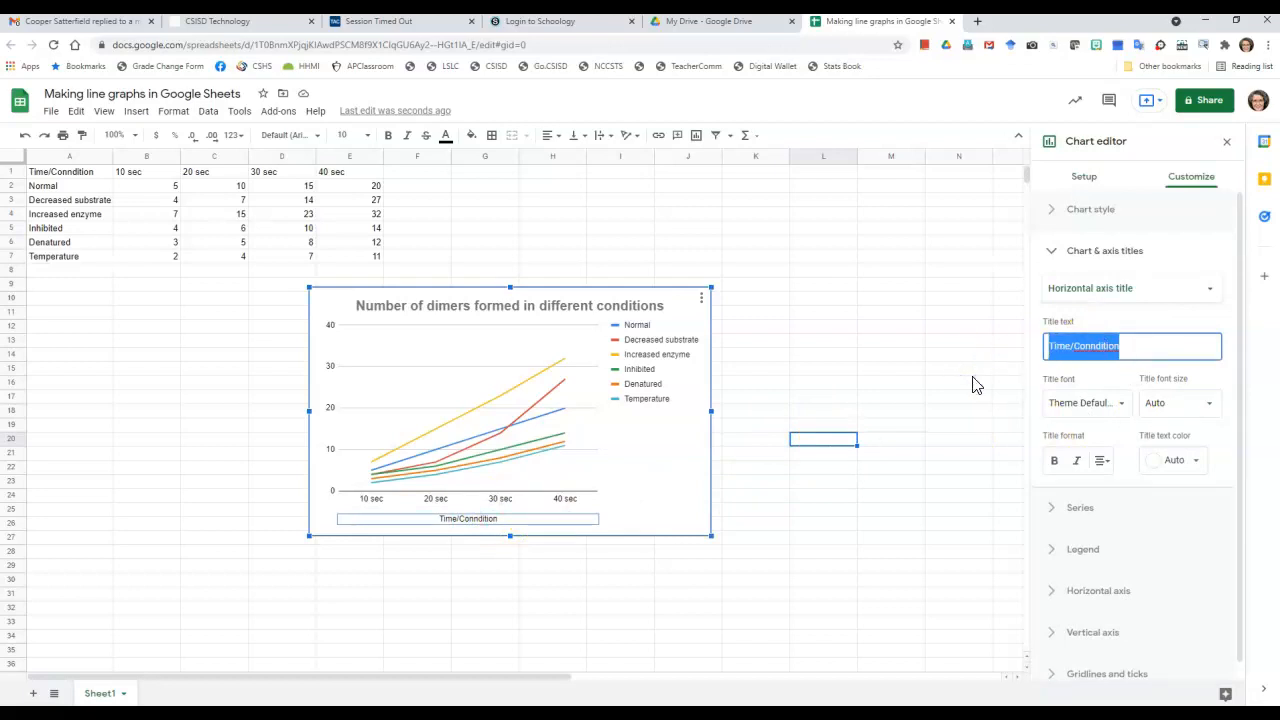
pyautogui.write('Time (seconds')
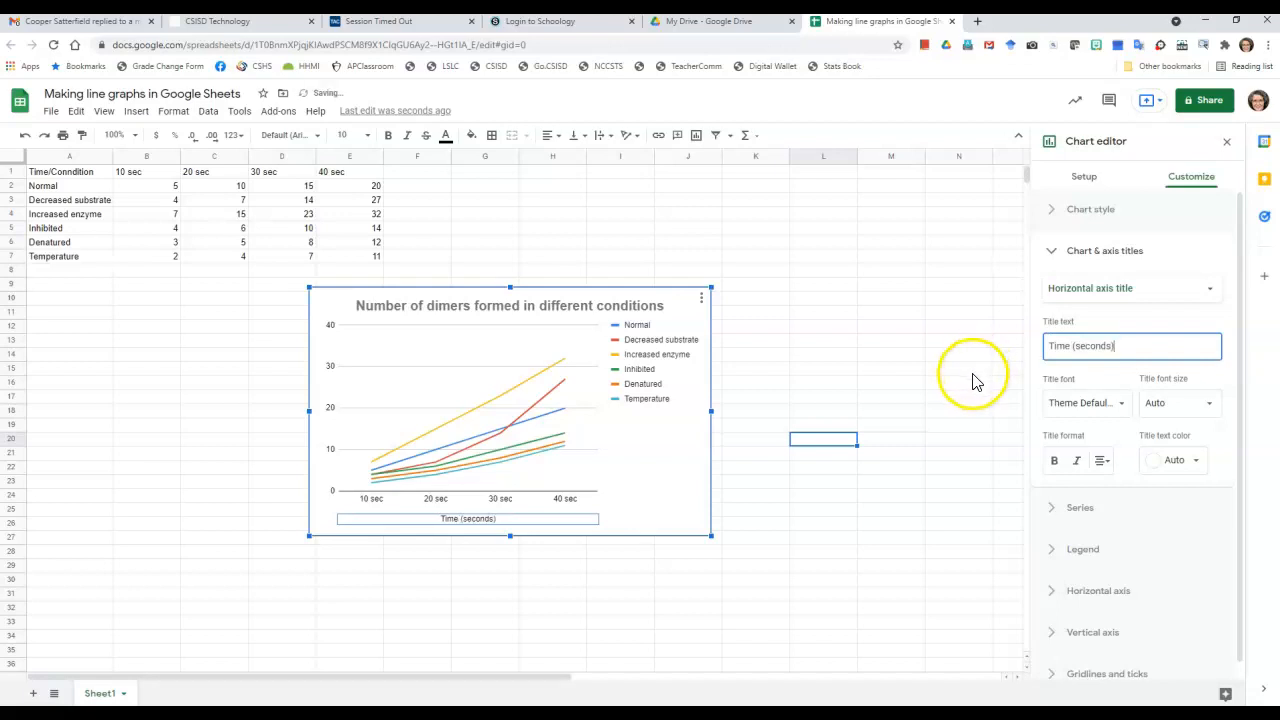
pyautogui.click(973, 377)
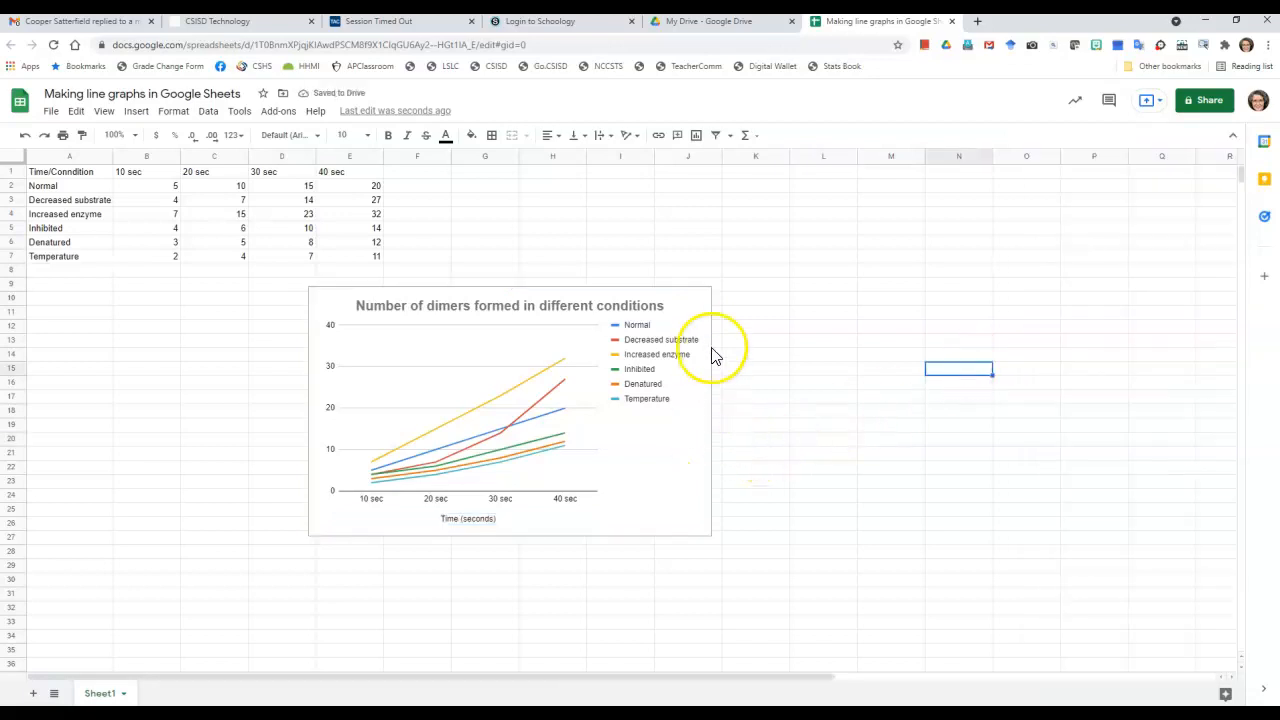
# Reopen the chart for editing, set its vertical axis title to "Number of Dimers", and leave the chart editor.
pyautogui.click(701, 304)
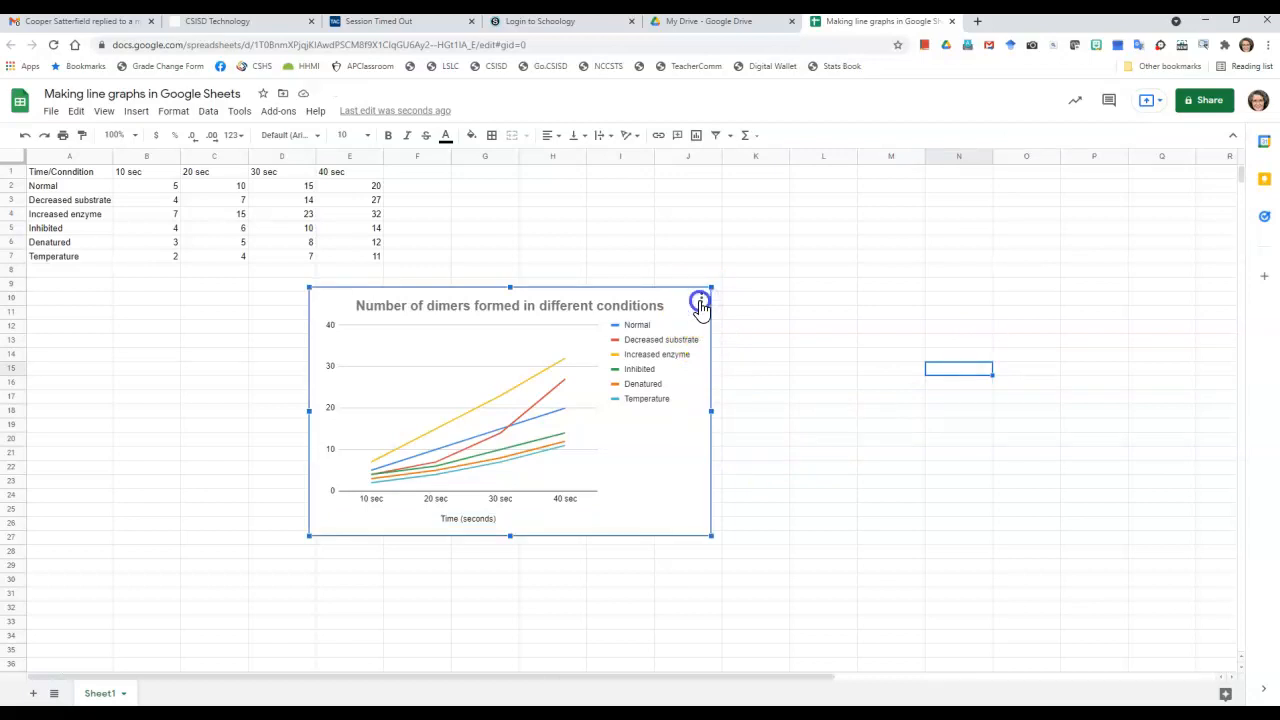
pyautogui.click(701, 304)
pyautogui.click(641, 318)
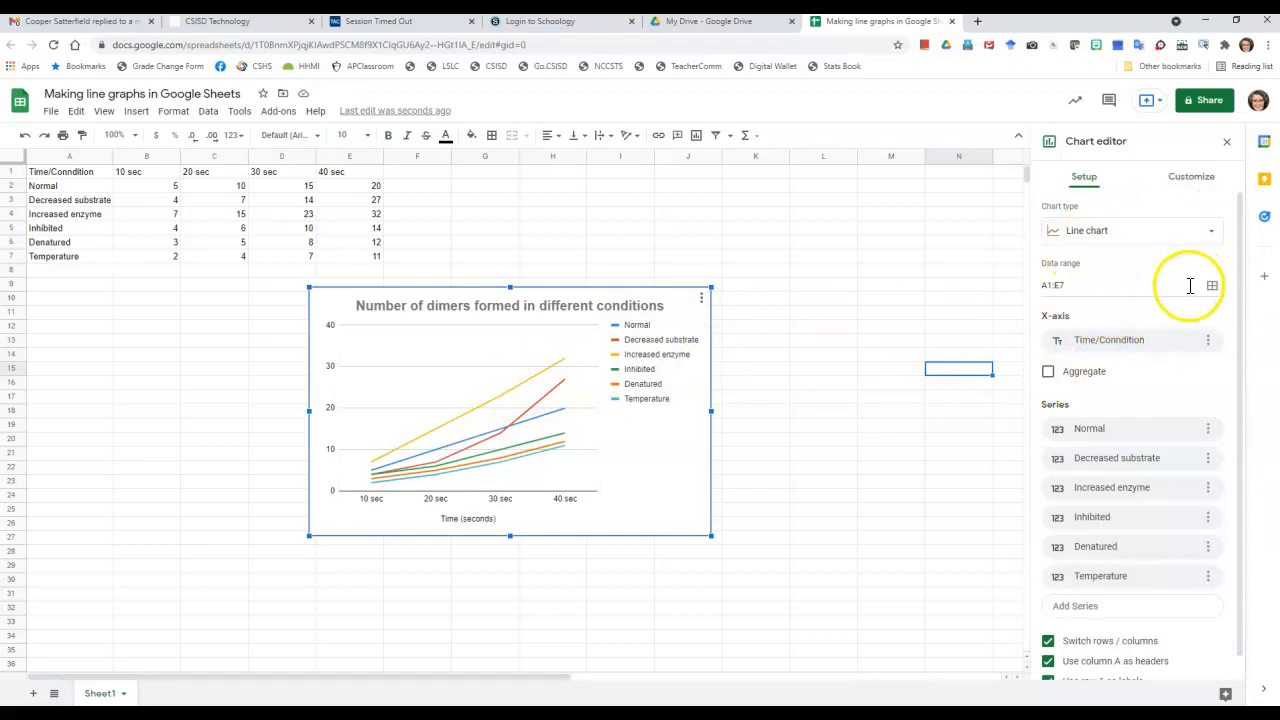
pyautogui.scroll(-1, 1137, 438)
pyautogui.scroll(1, 1137, 436)
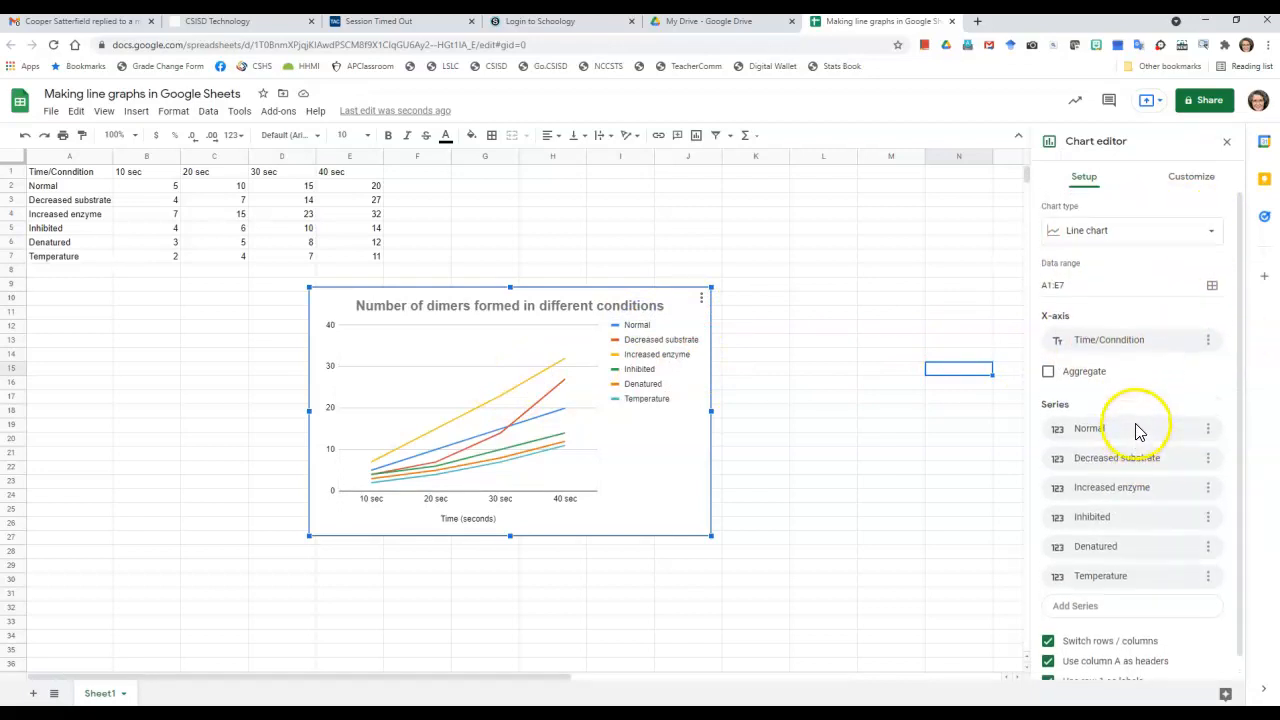
pyautogui.click(1194, 179)
pyautogui.click(1101, 255)
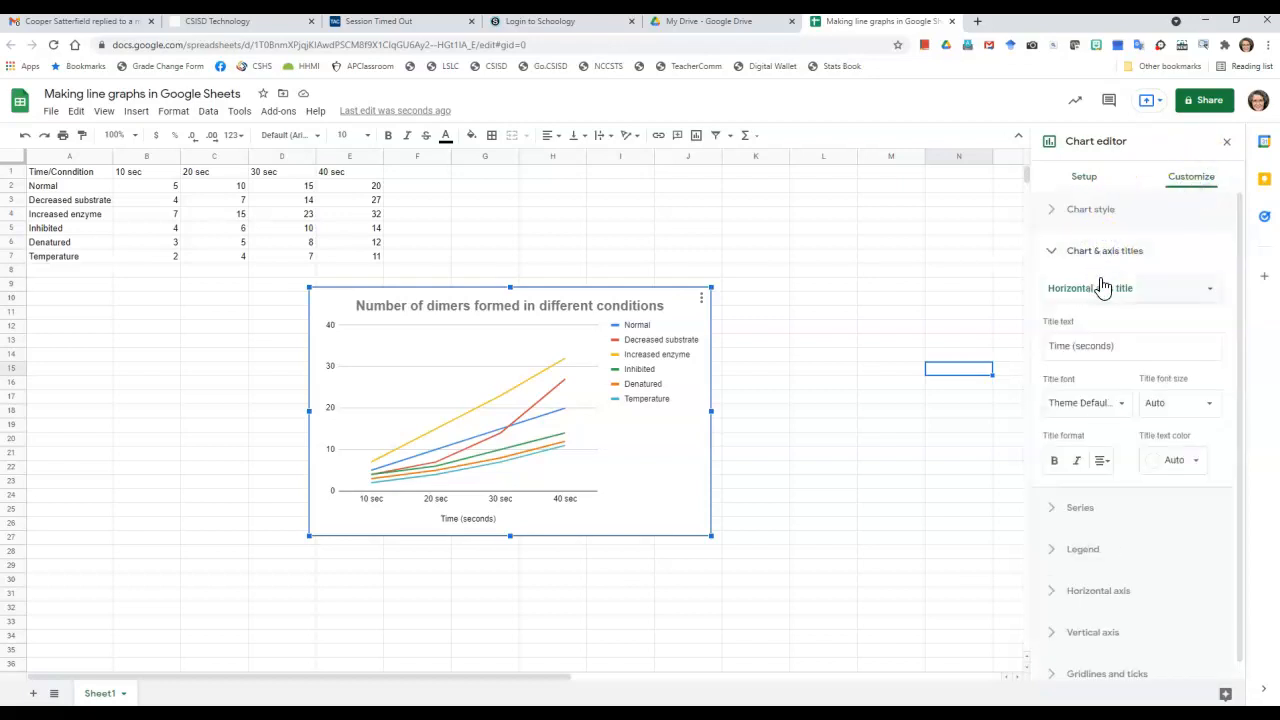
pyautogui.click(1210, 289)
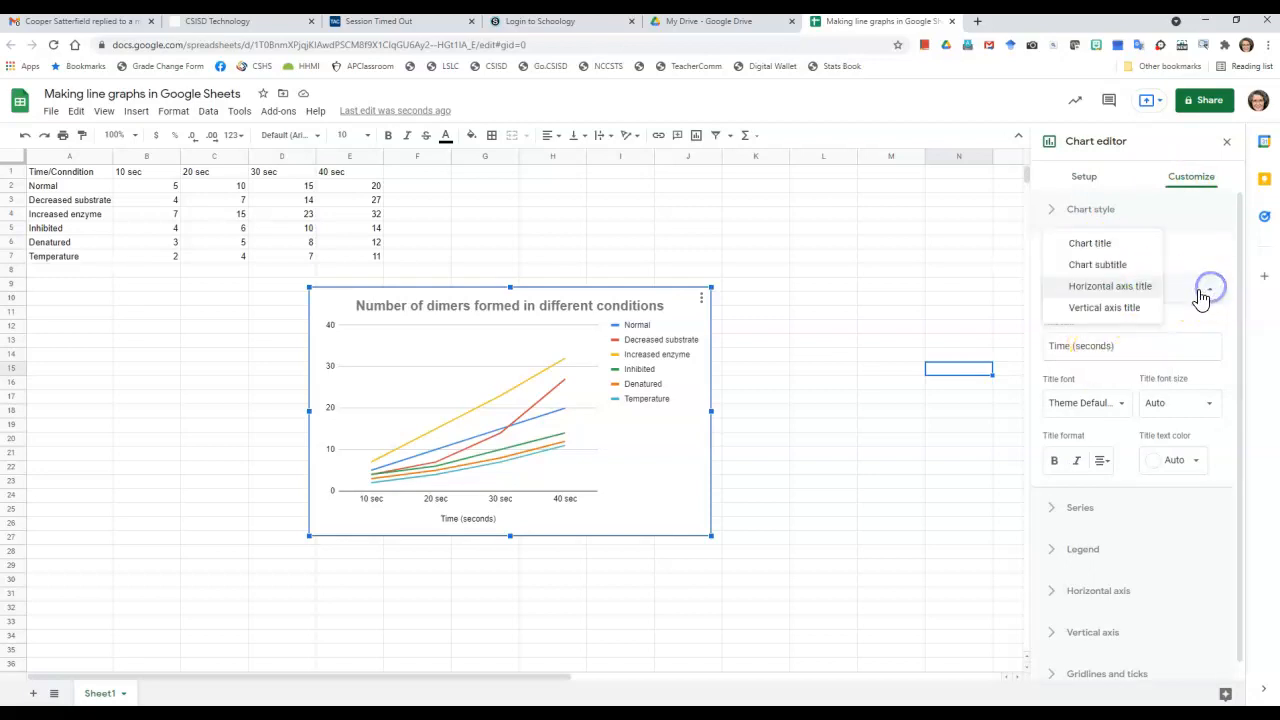
pyautogui.click(1108, 310)
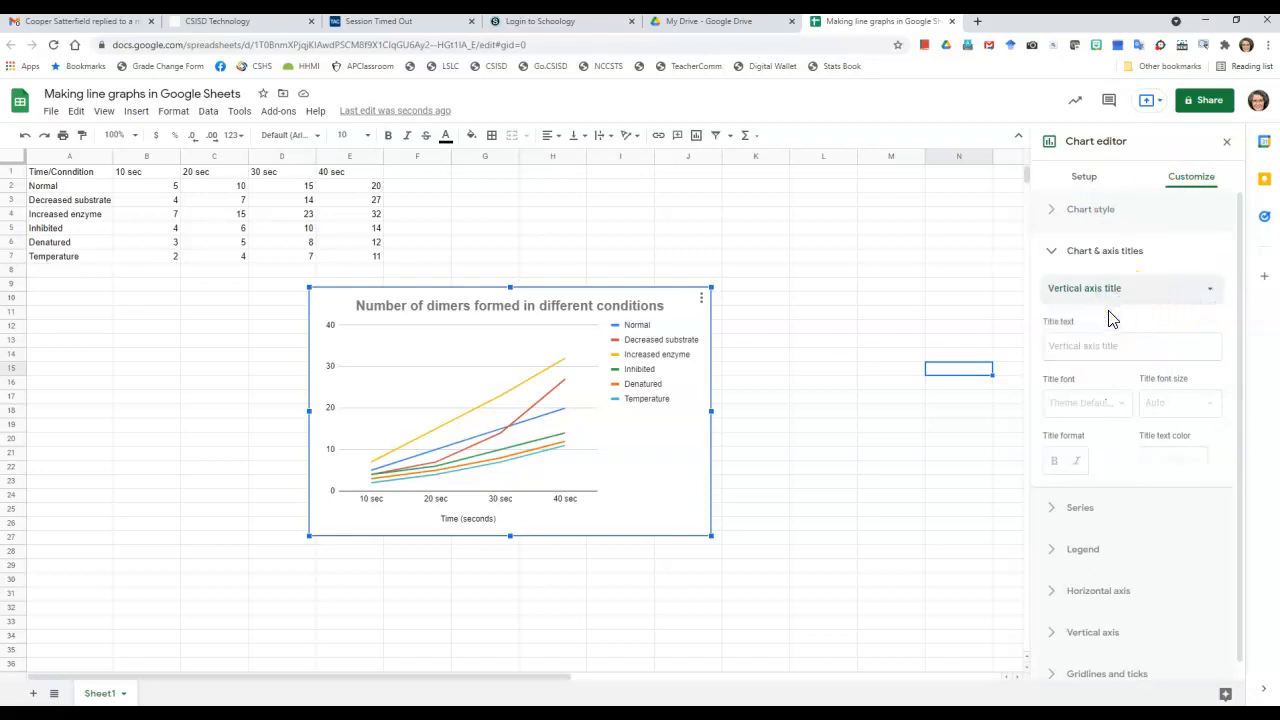
pyautogui.click(1107, 349)
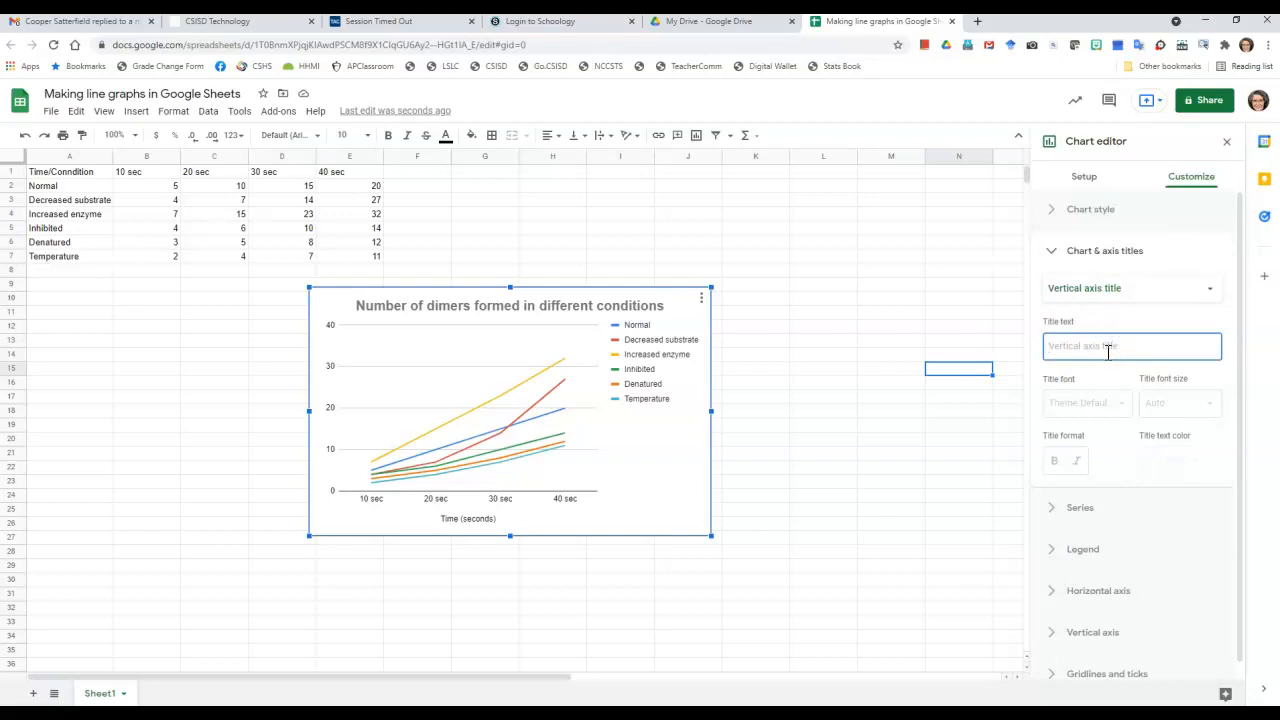
pyautogui.write('Number of Dimers')
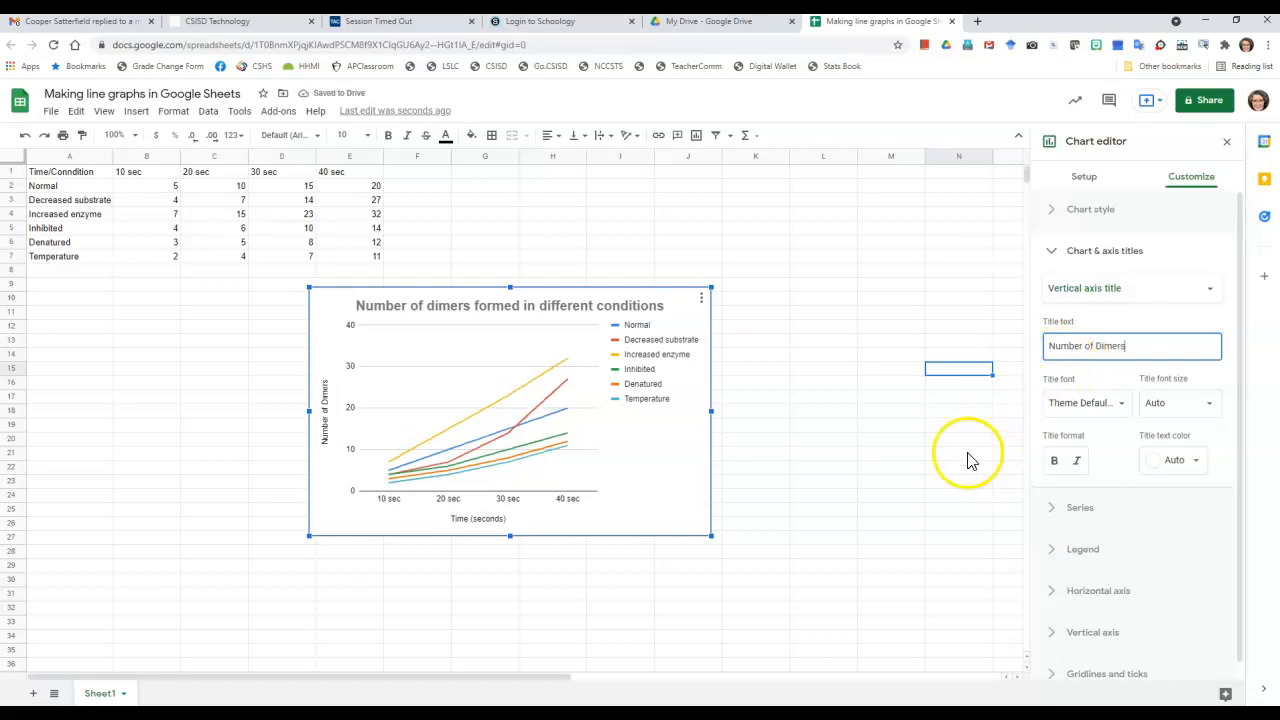
pyautogui.click(855, 496)
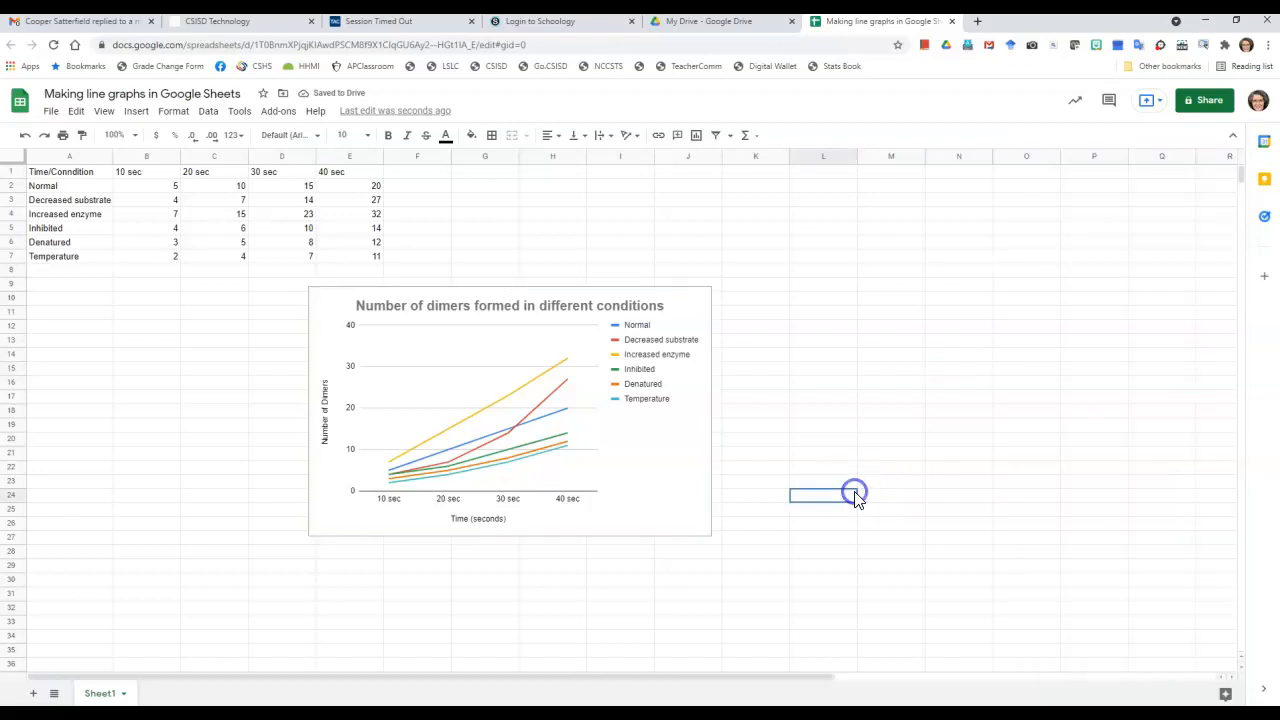
# Reopen the chart for editing and turn on major ticks for the horizontal axis.
pyautogui.click(672, 476)
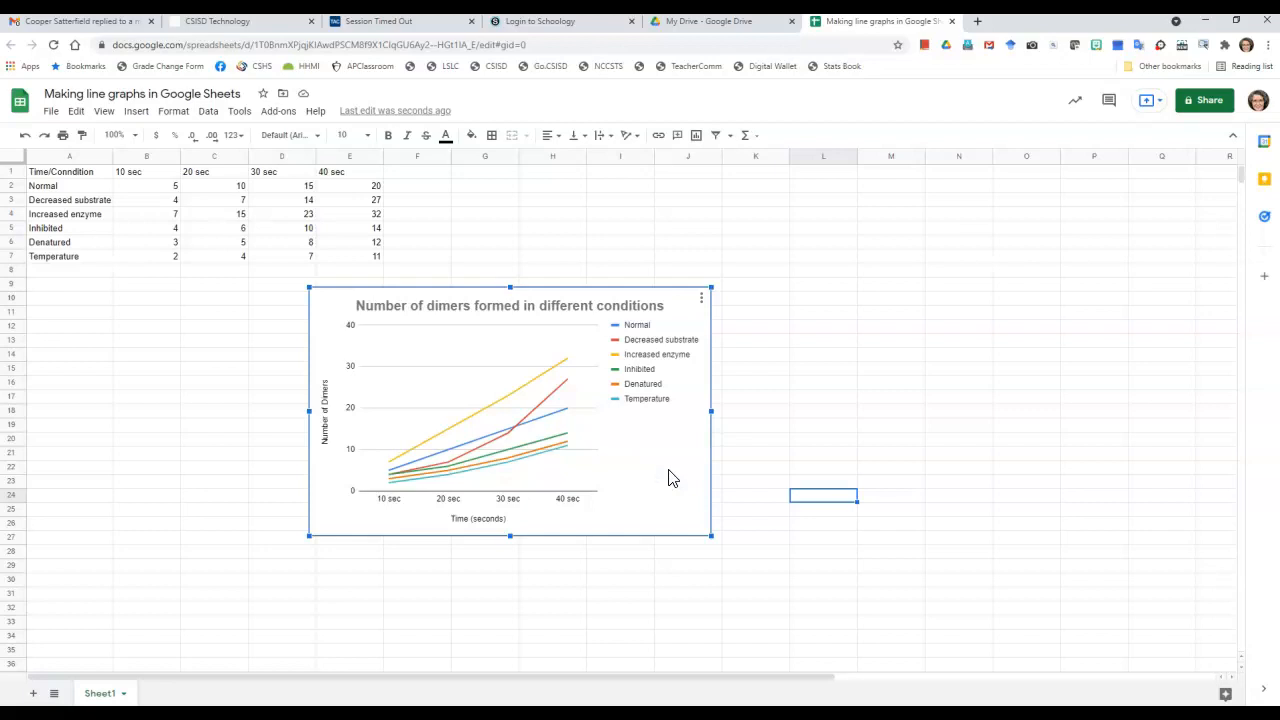
pyautogui.click(703, 300)
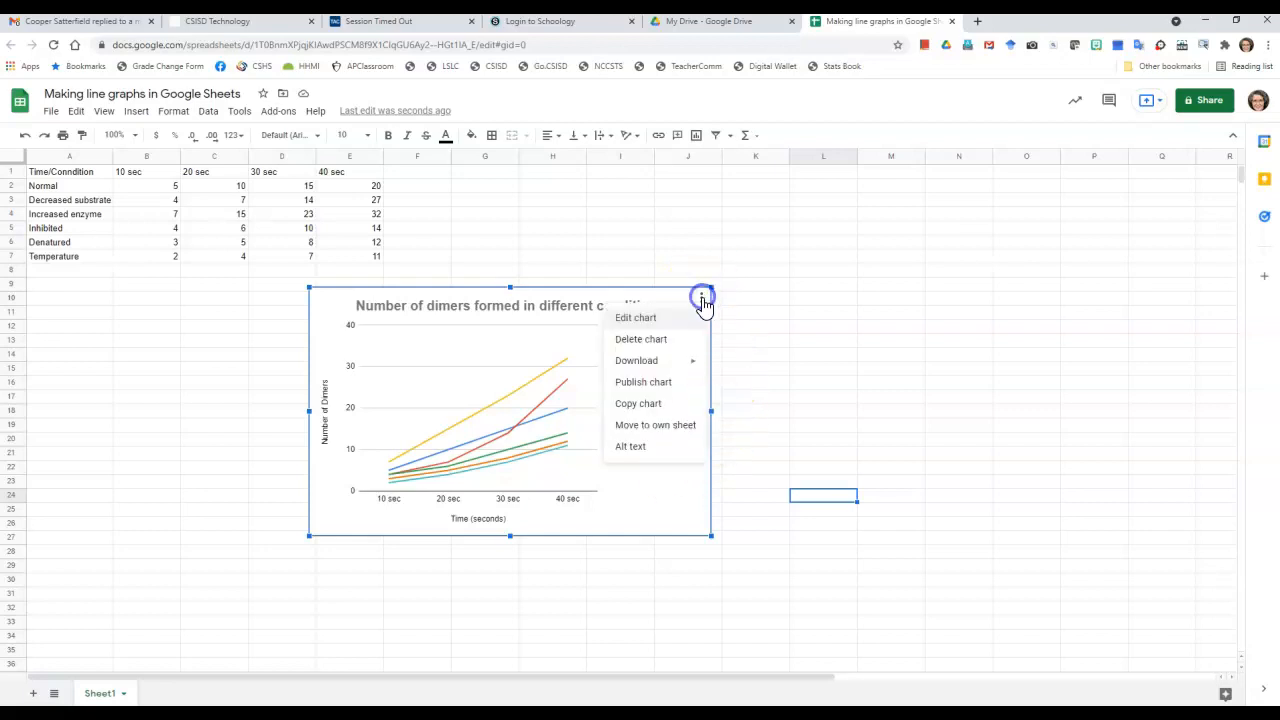
pyautogui.click(630, 318)
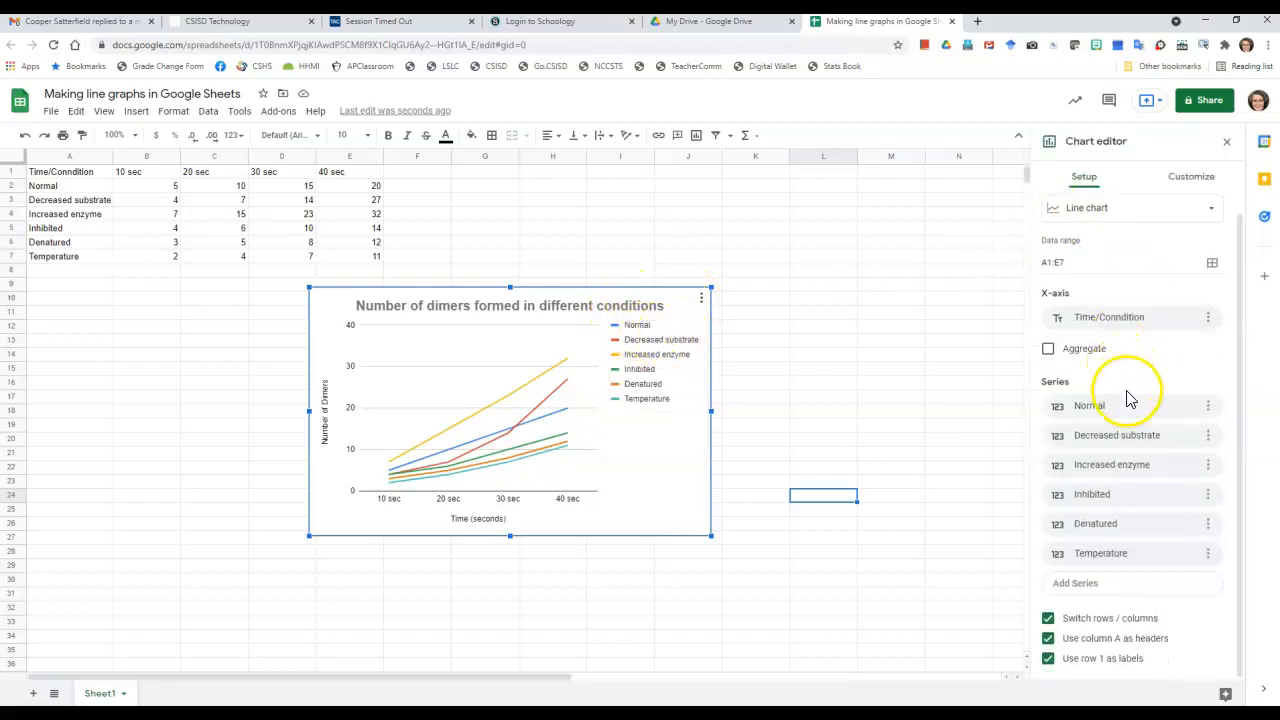
pyautogui.click(1201, 180)
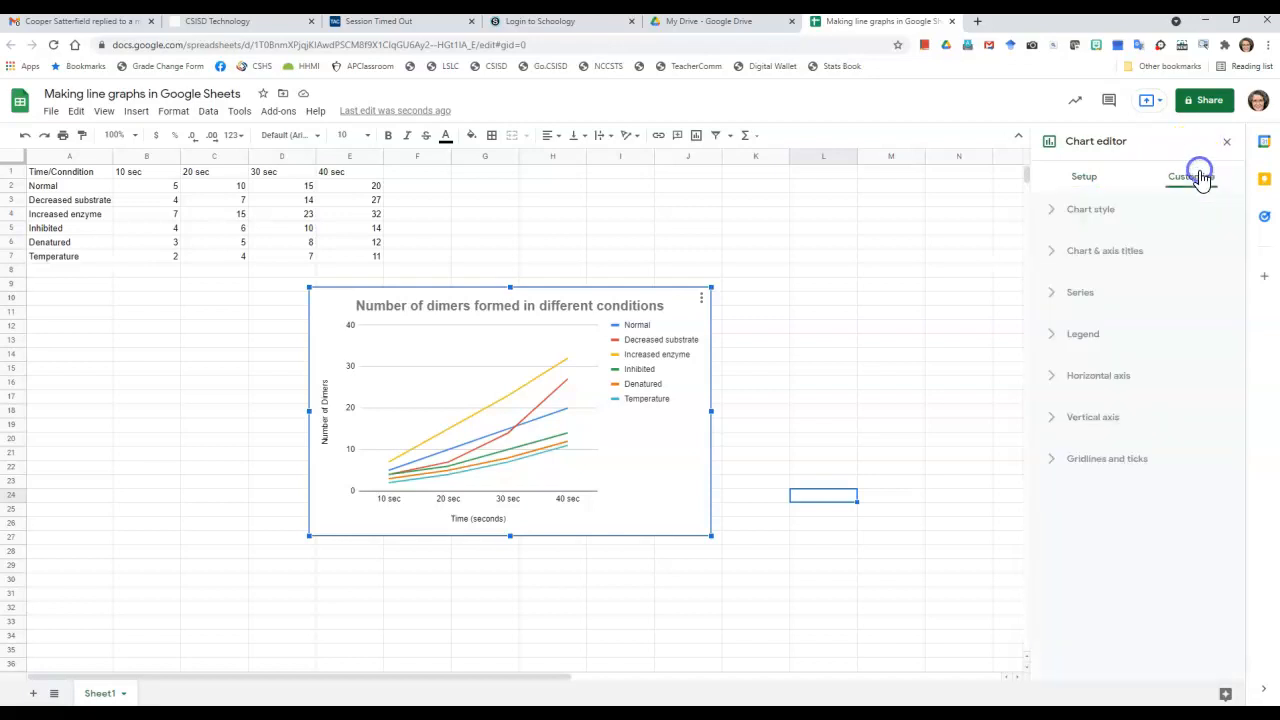
pyautogui.click(1056, 462)
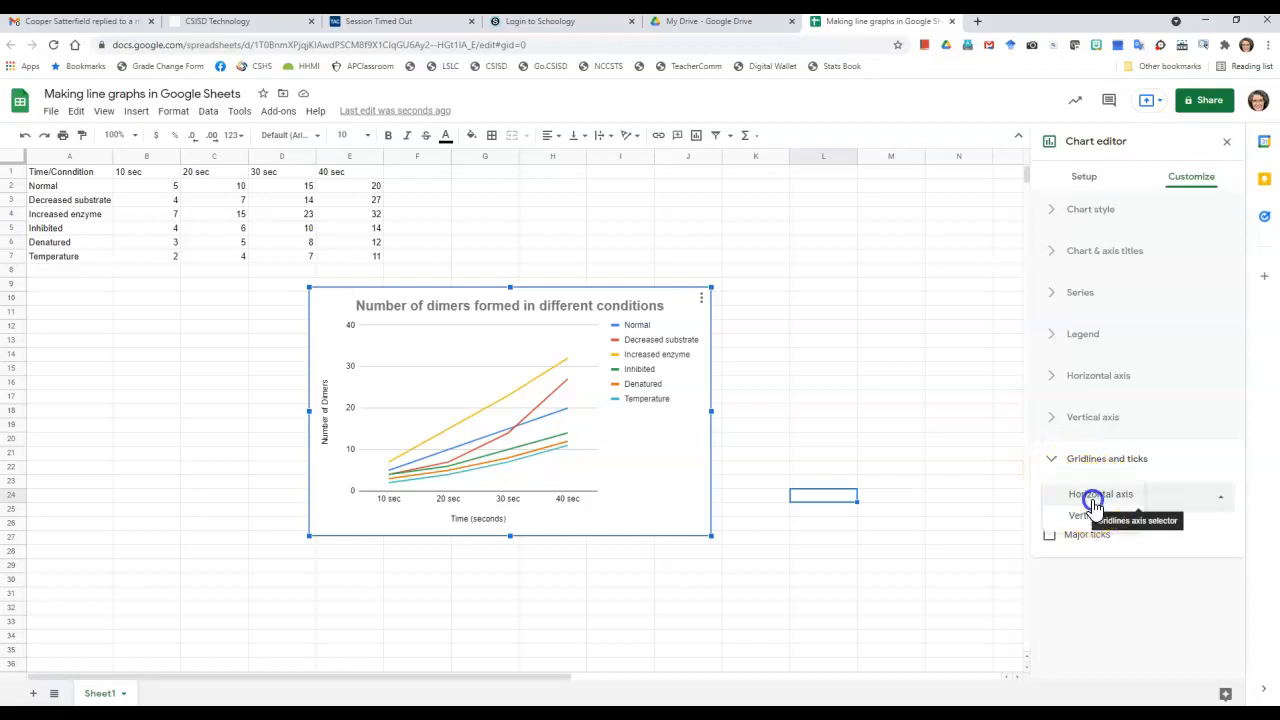
pyautogui.click(1100, 496)
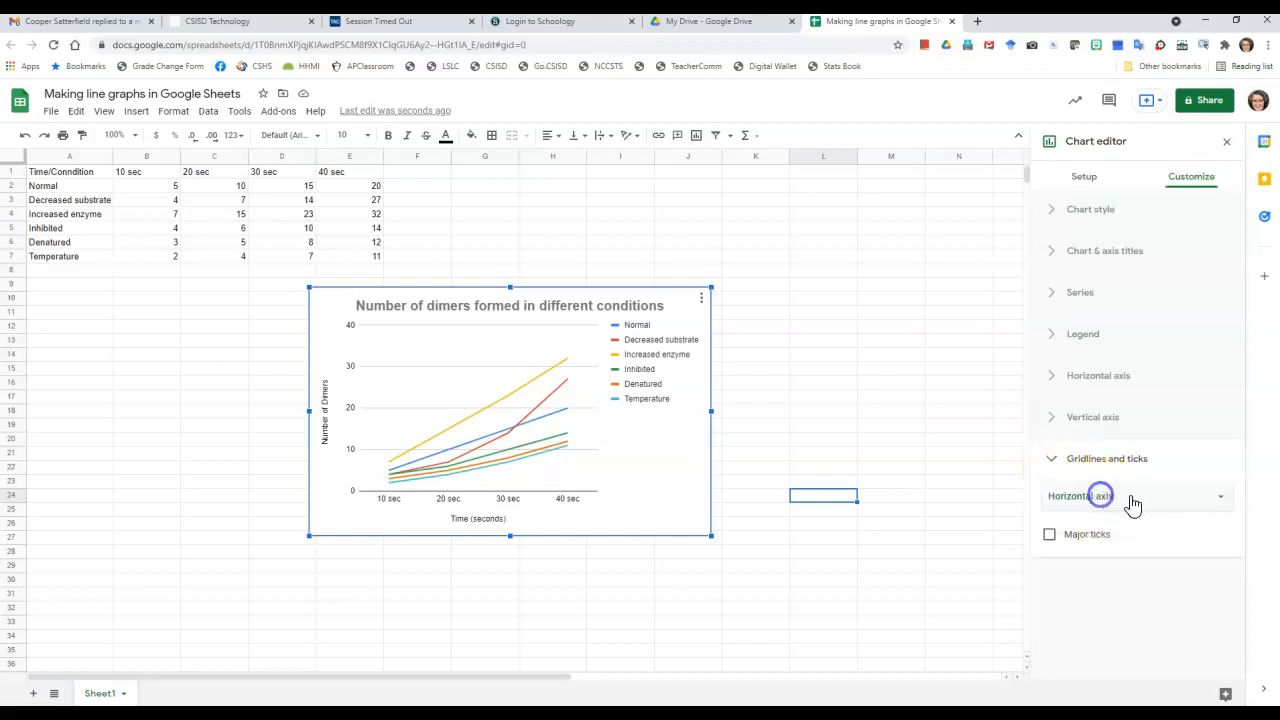
pyautogui.click(1050, 534)
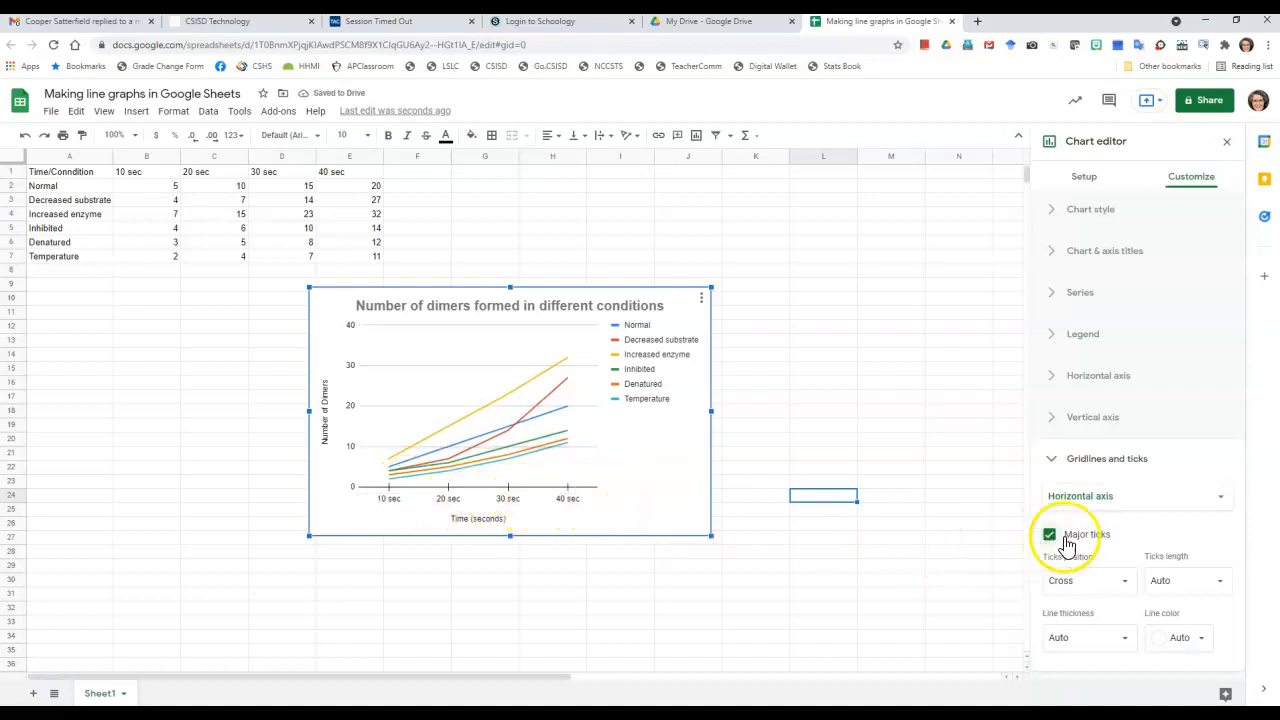
# Turn on minor gridlines, major ticks and minor ticks for the chart's vertical axis.
pyautogui.click(1221, 499)
pyautogui.click(1092, 517)
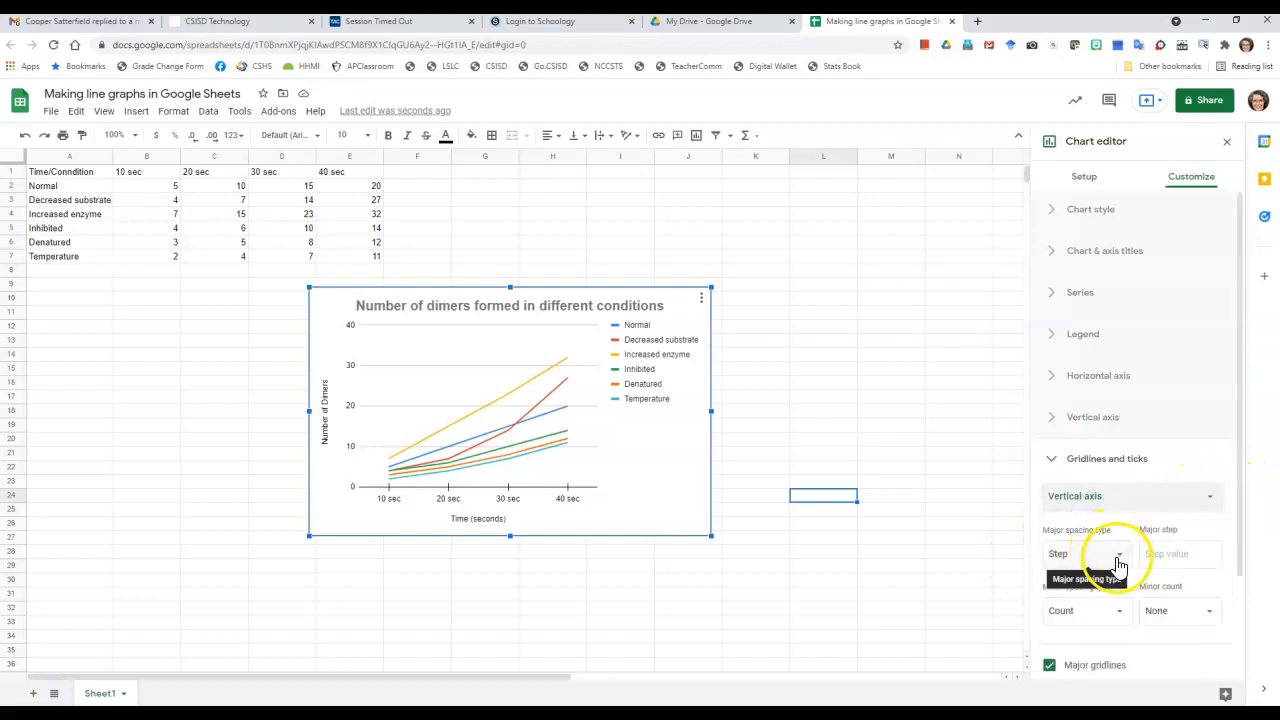
pyautogui.scroll(-1, 1125, 633)
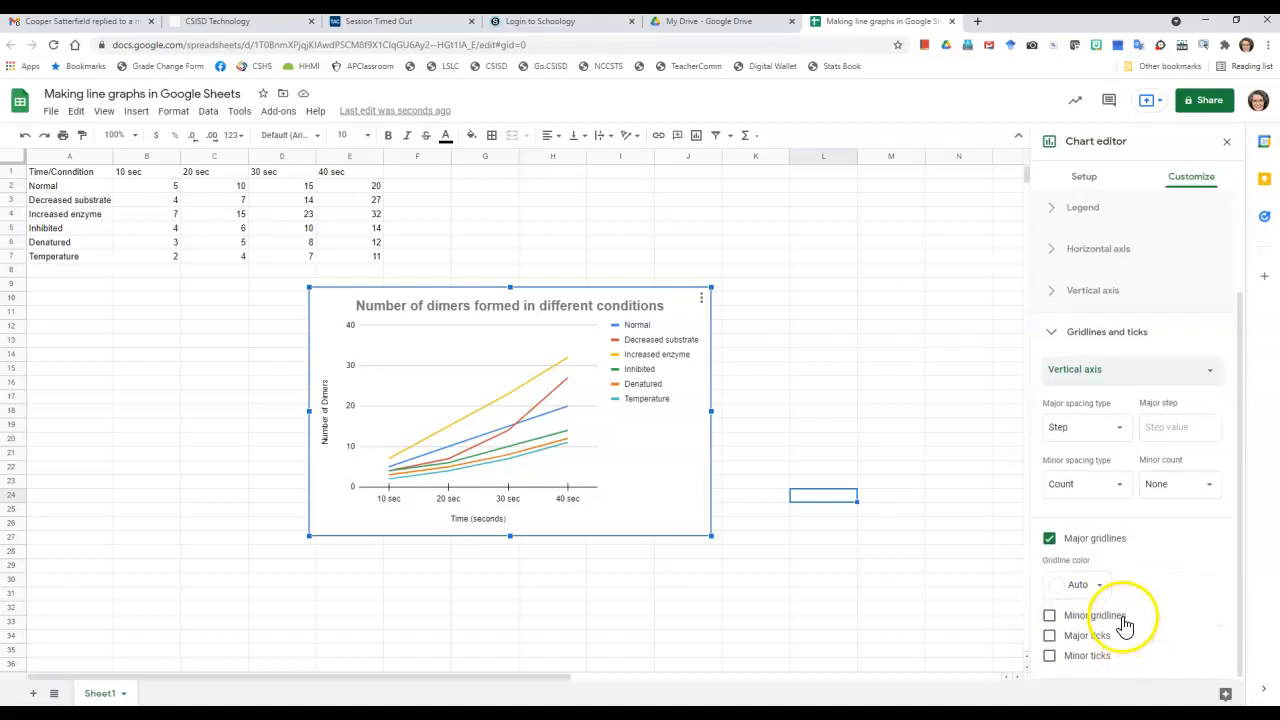
pyautogui.click(1049, 615)
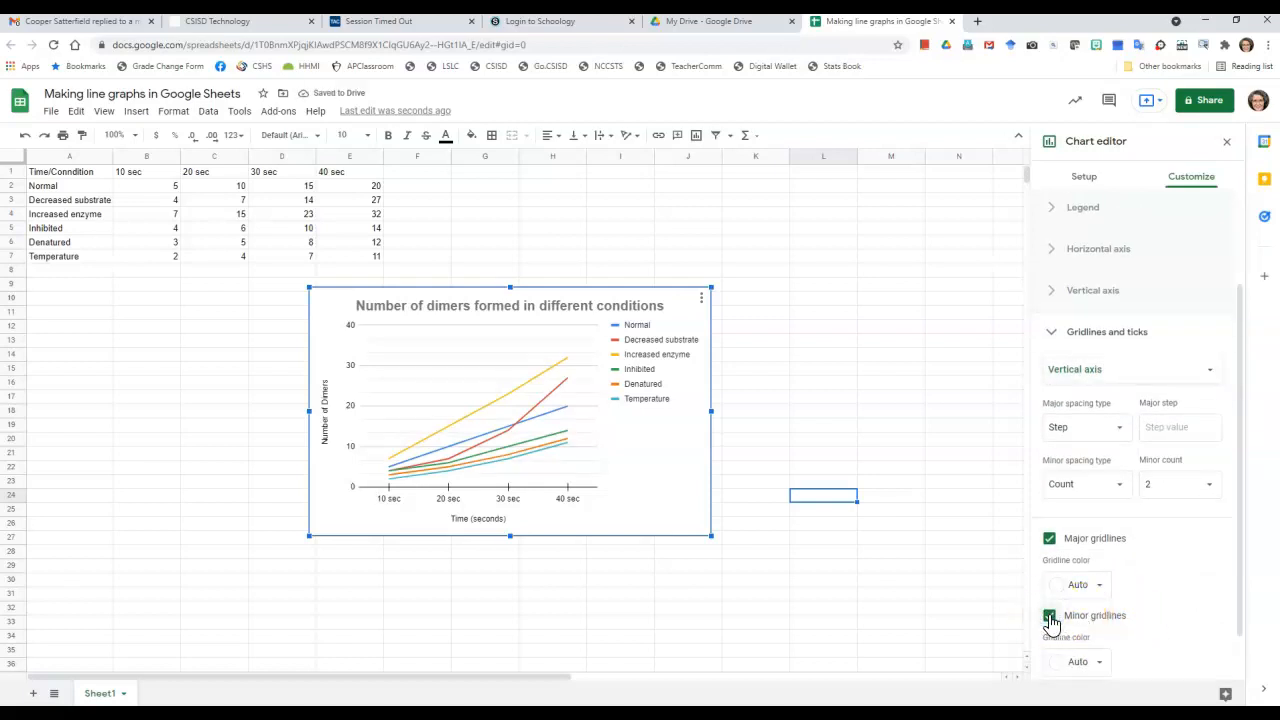
pyautogui.scroll(-1, 1055, 620)
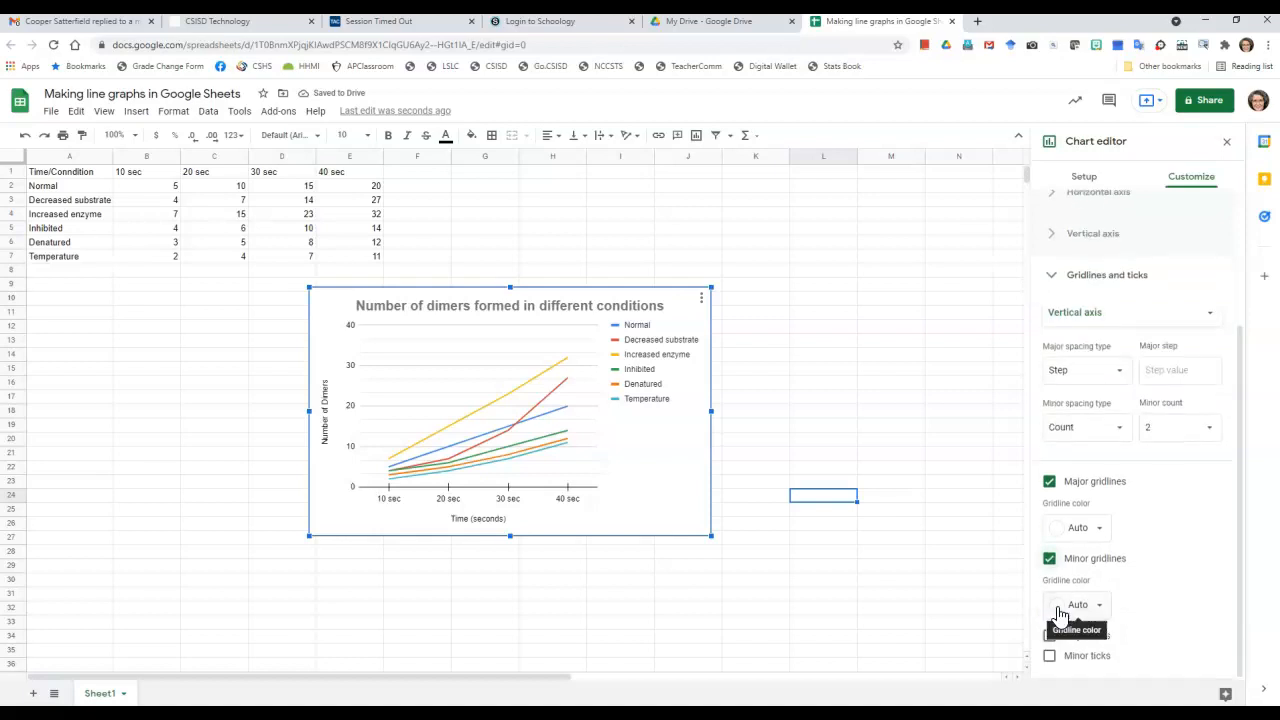
pyautogui.click(1049, 636)
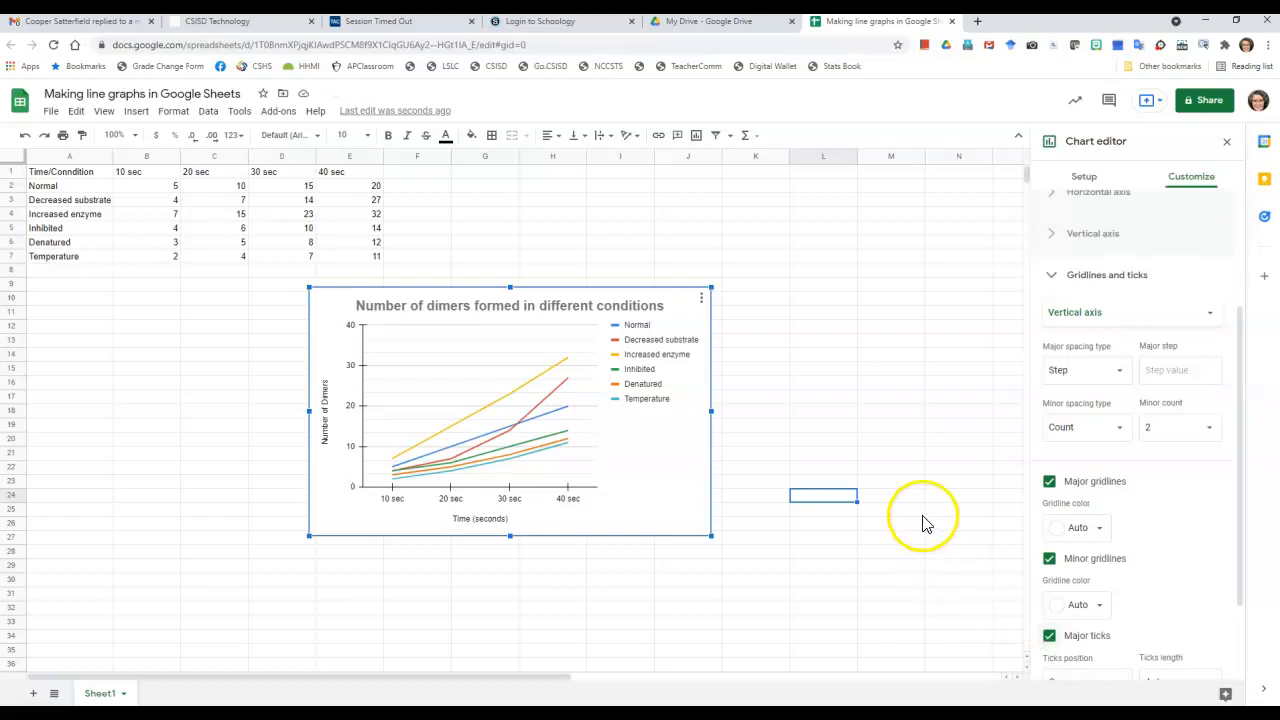
pyautogui.scroll(-2, 940, 540)
pyautogui.scroll(-2, 1203, 548)
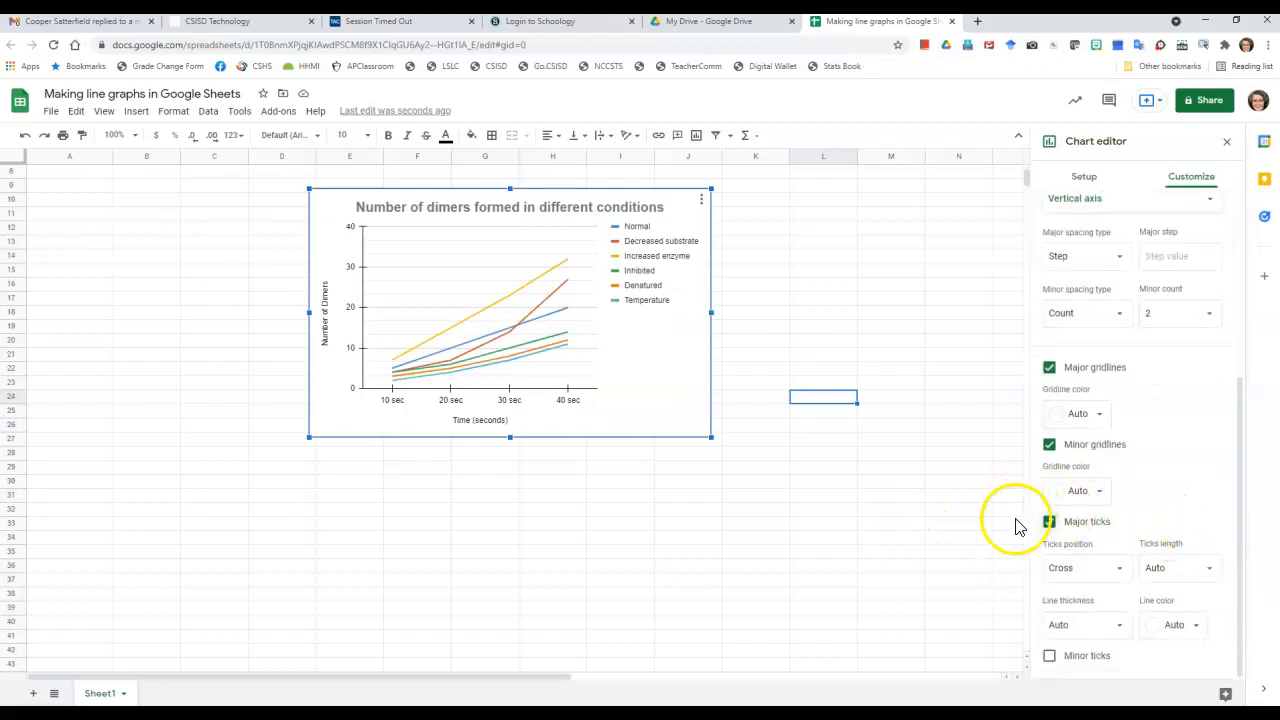
pyautogui.click(1050, 658)
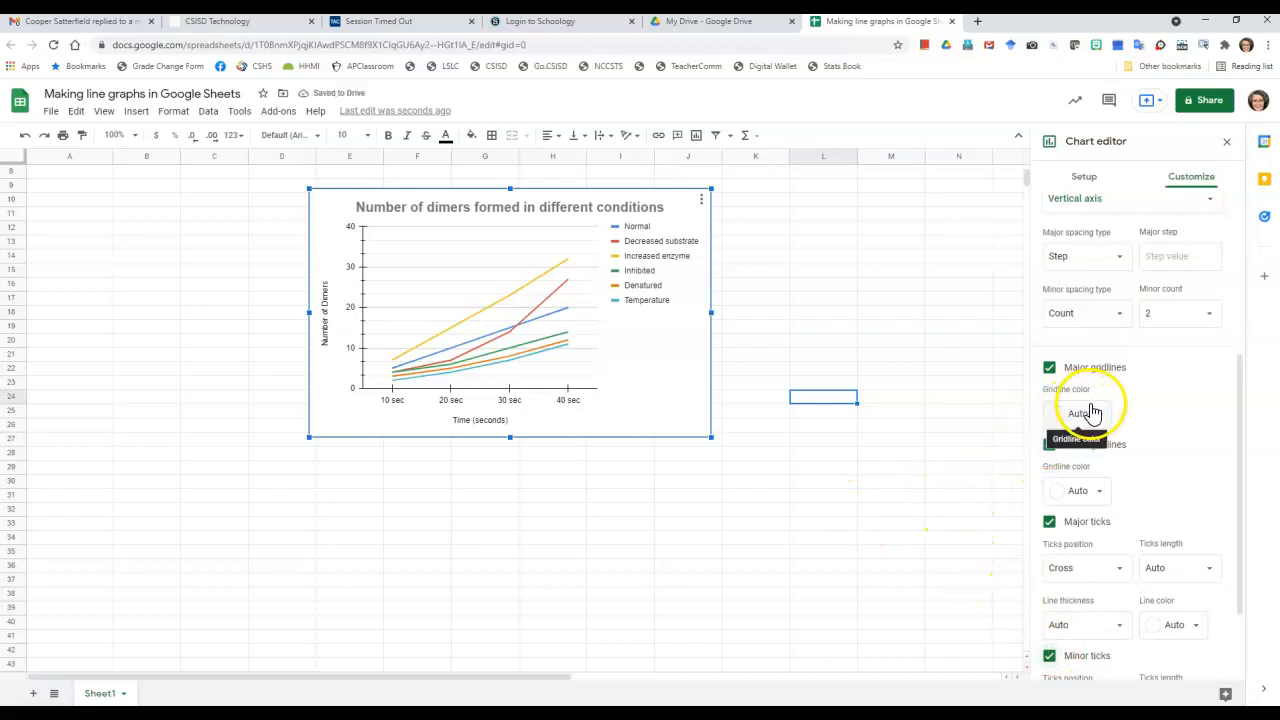
# Review the tick options of the chart's horizontal axis.
pyautogui.scroll(2, 1093, 412)
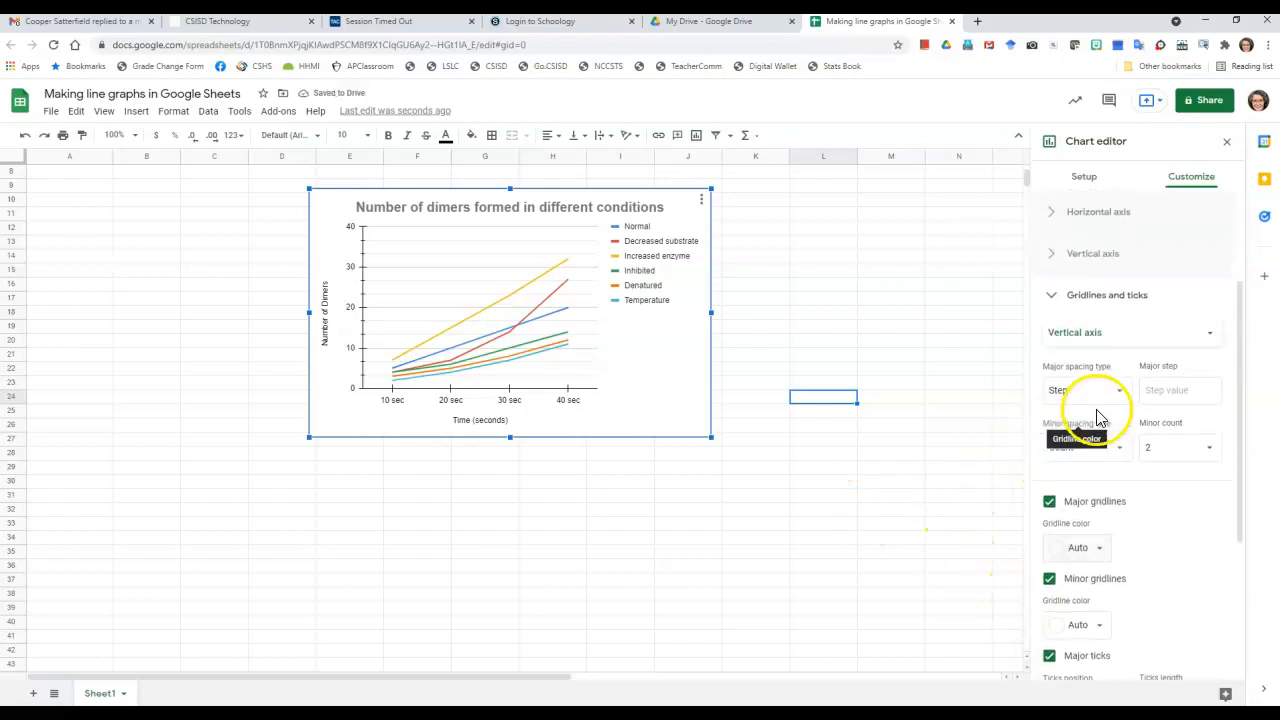
pyautogui.click(1203, 336)
pyautogui.click(1121, 309)
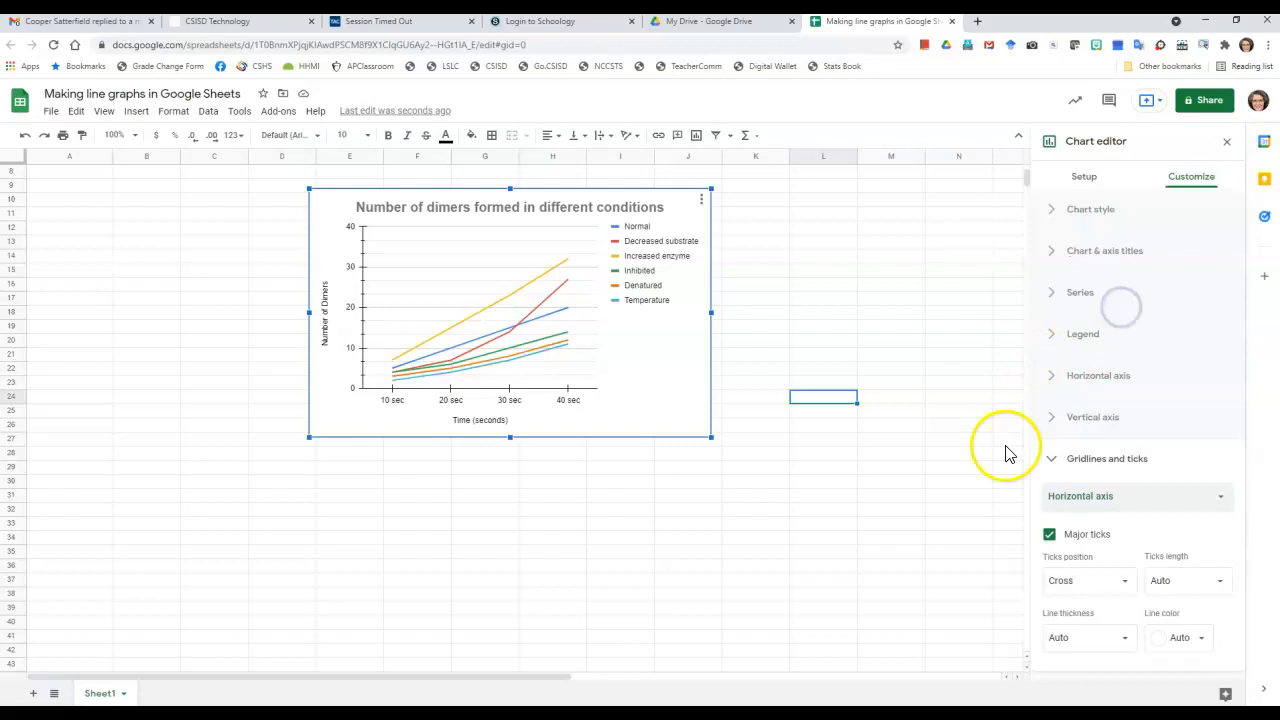
pyautogui.scroll(-3, 1012, 490)
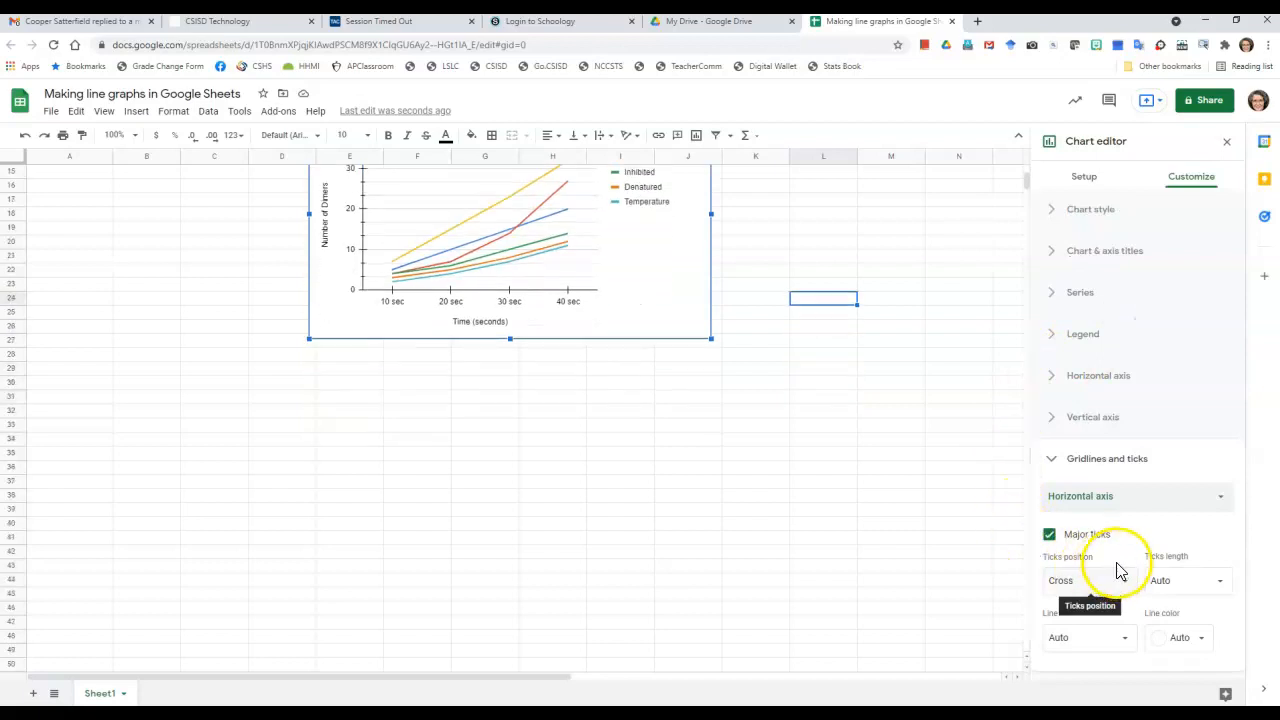
pyautogui.scroll(6, 643, 443)
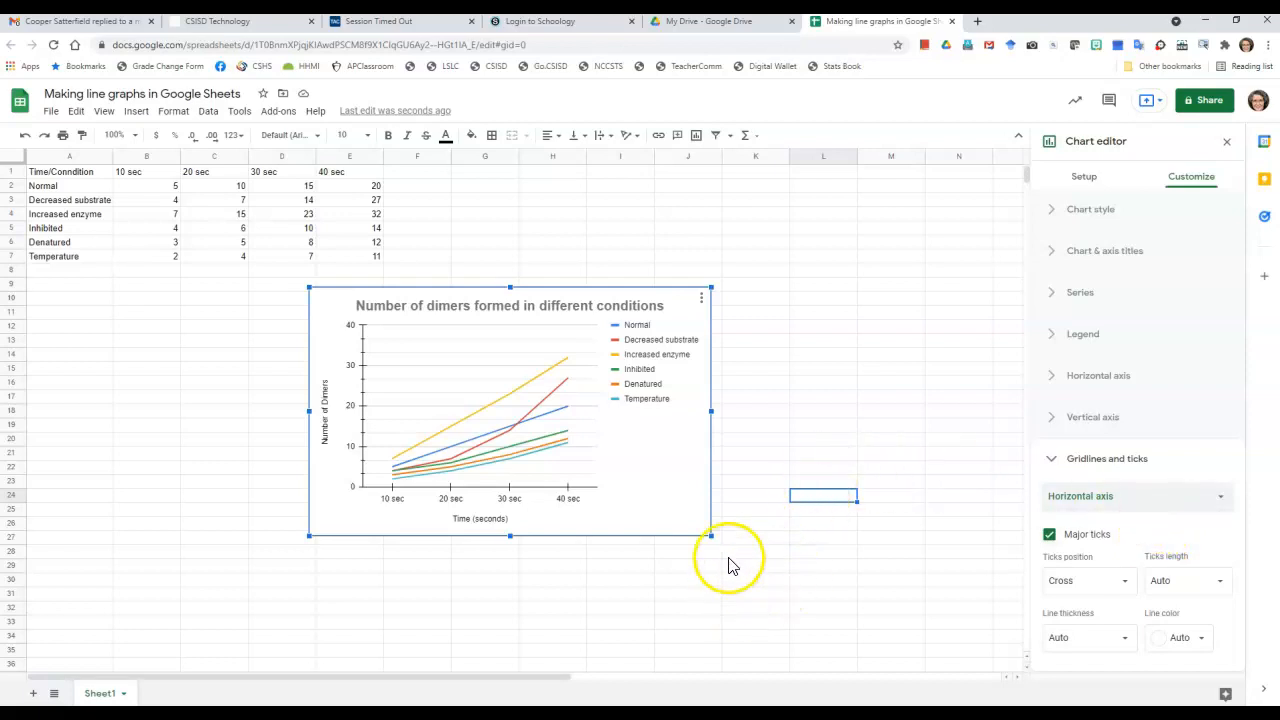
# Leave the chart editor and copy the finished line chart.
pyautogui.rightClick(634, 462)
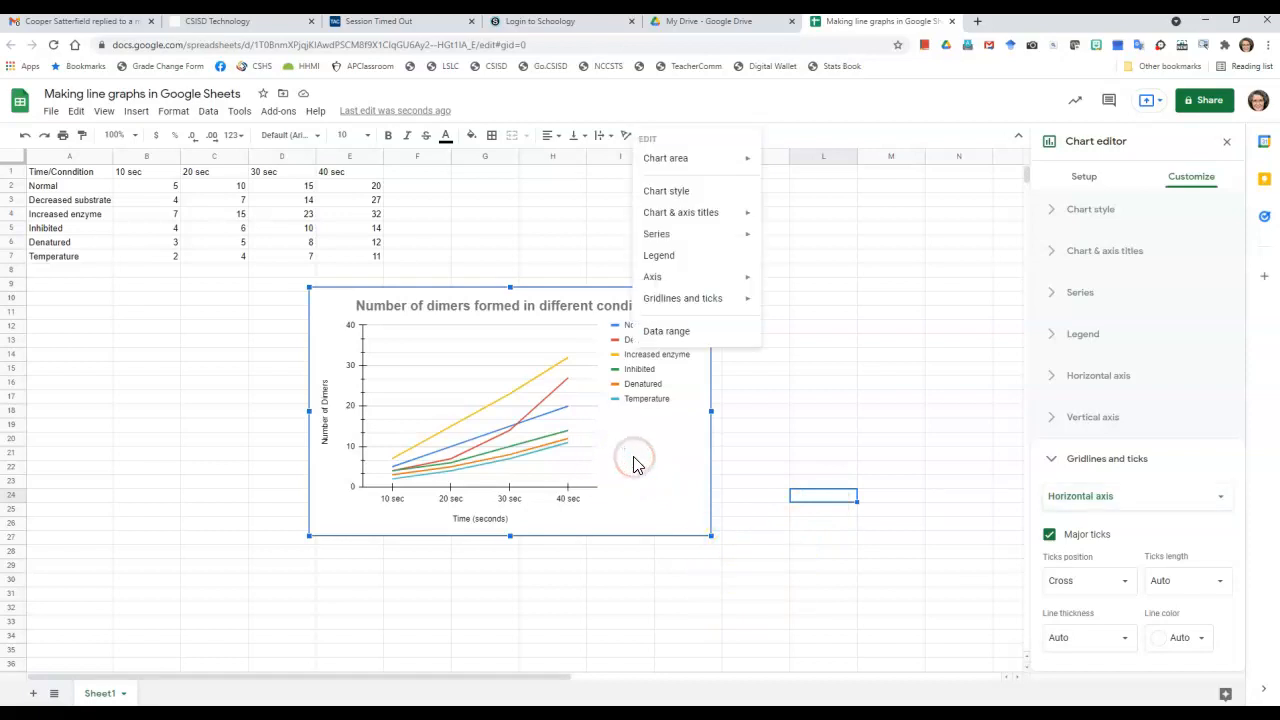
pyautogui.click(768, 442)
pyautogui.click(686, 448)
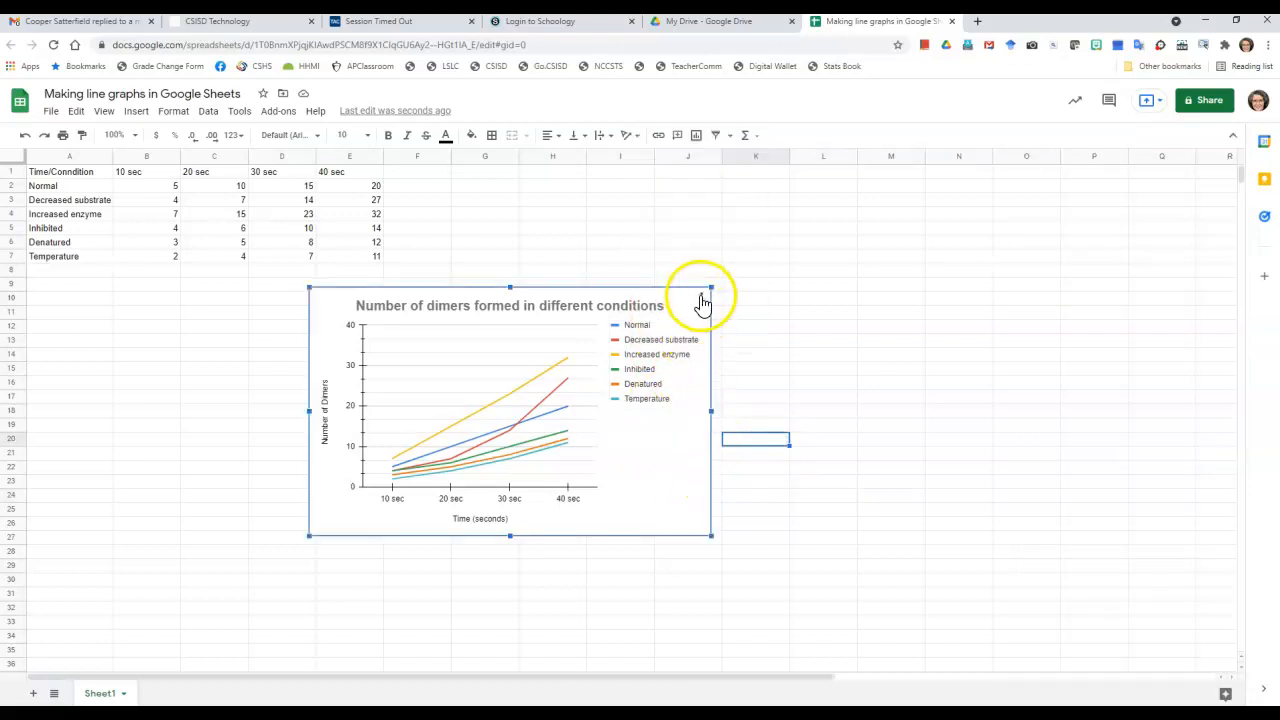
pyautogui.click(701, 300)
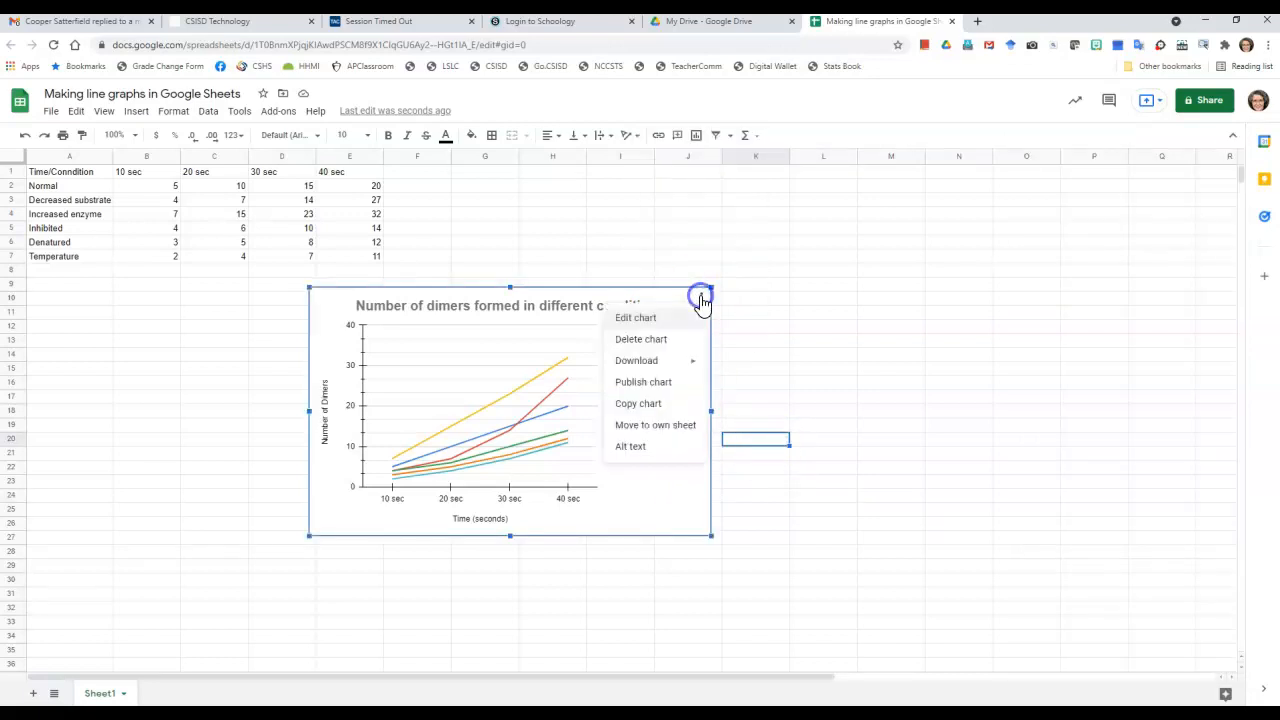
pyautogui.click(639, 405)
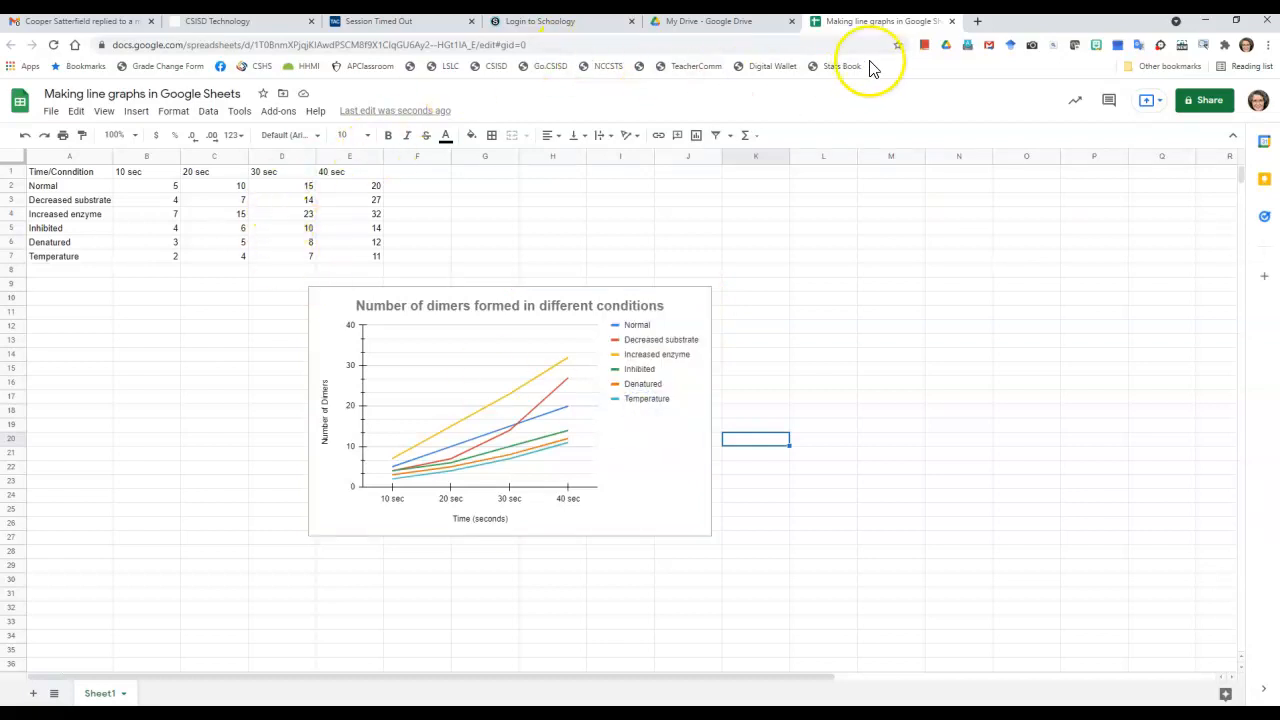
# Switch to Google Drive, create a blank Google Docs document and enter a line of random placeholder text.
pyautogui.click(745, 28)
pyautogui.click(33, 150)
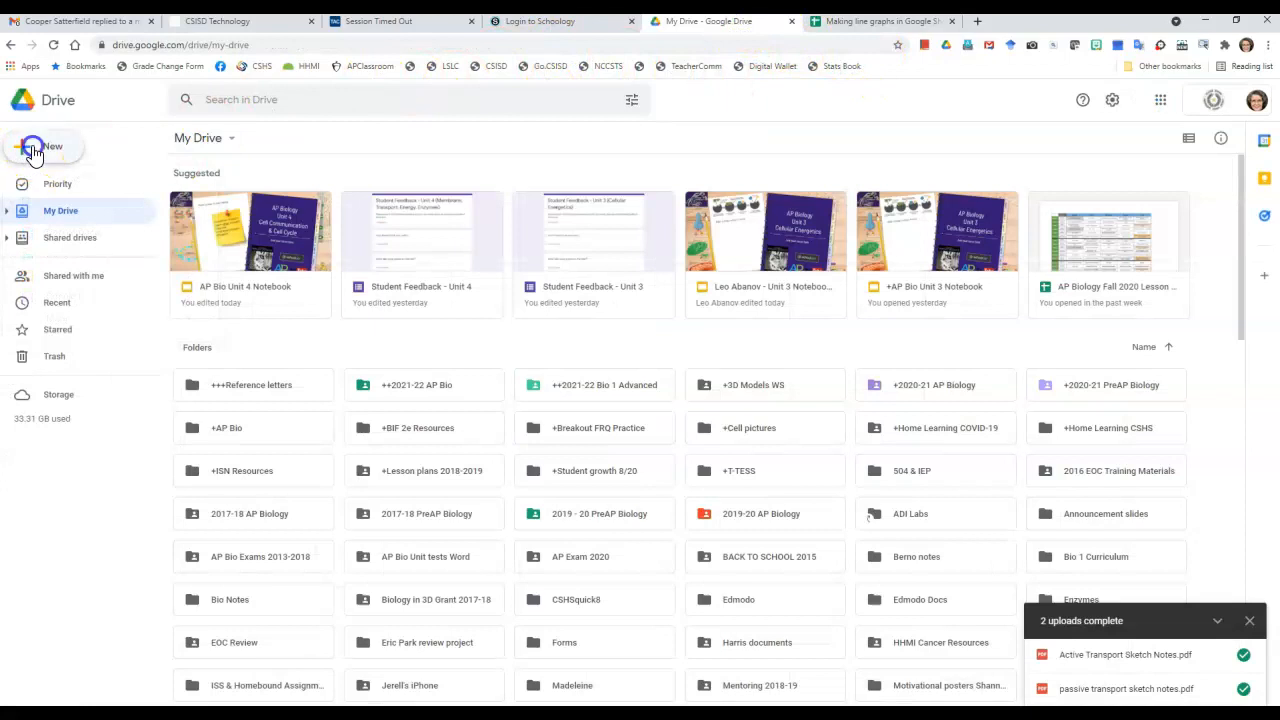
pyautogui.click(84, 240)
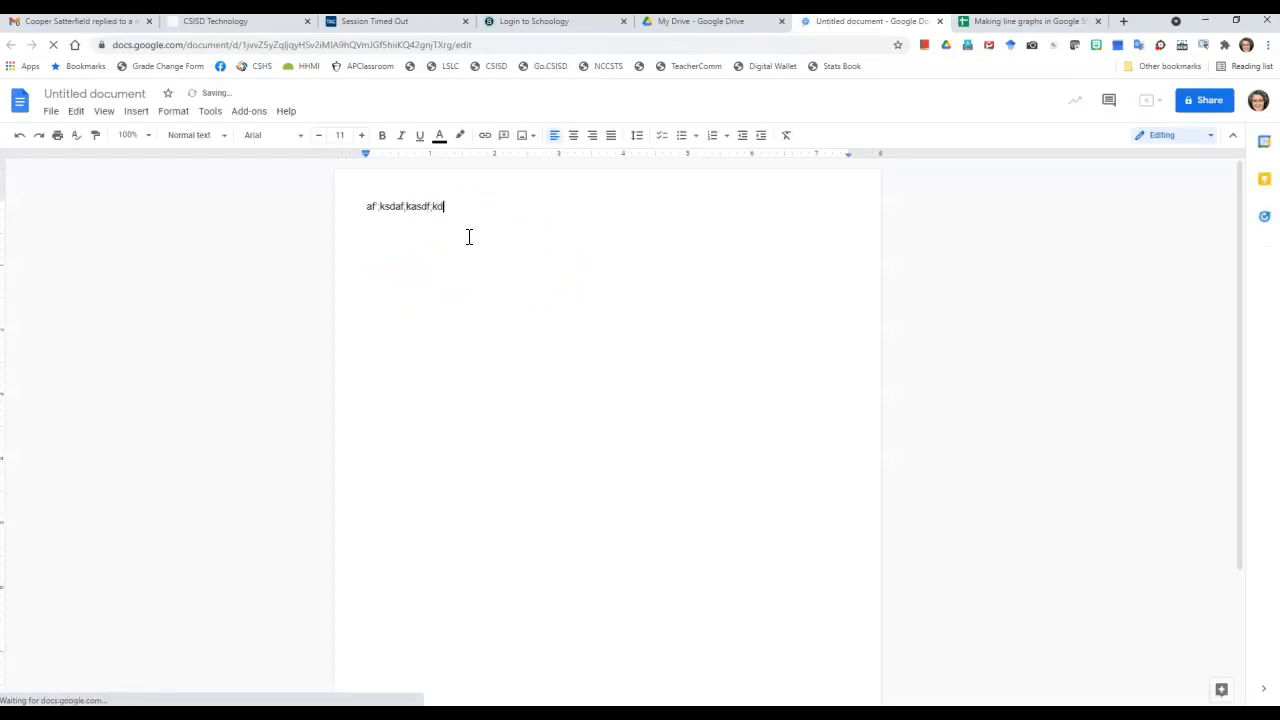
pyautogui.press('Return')
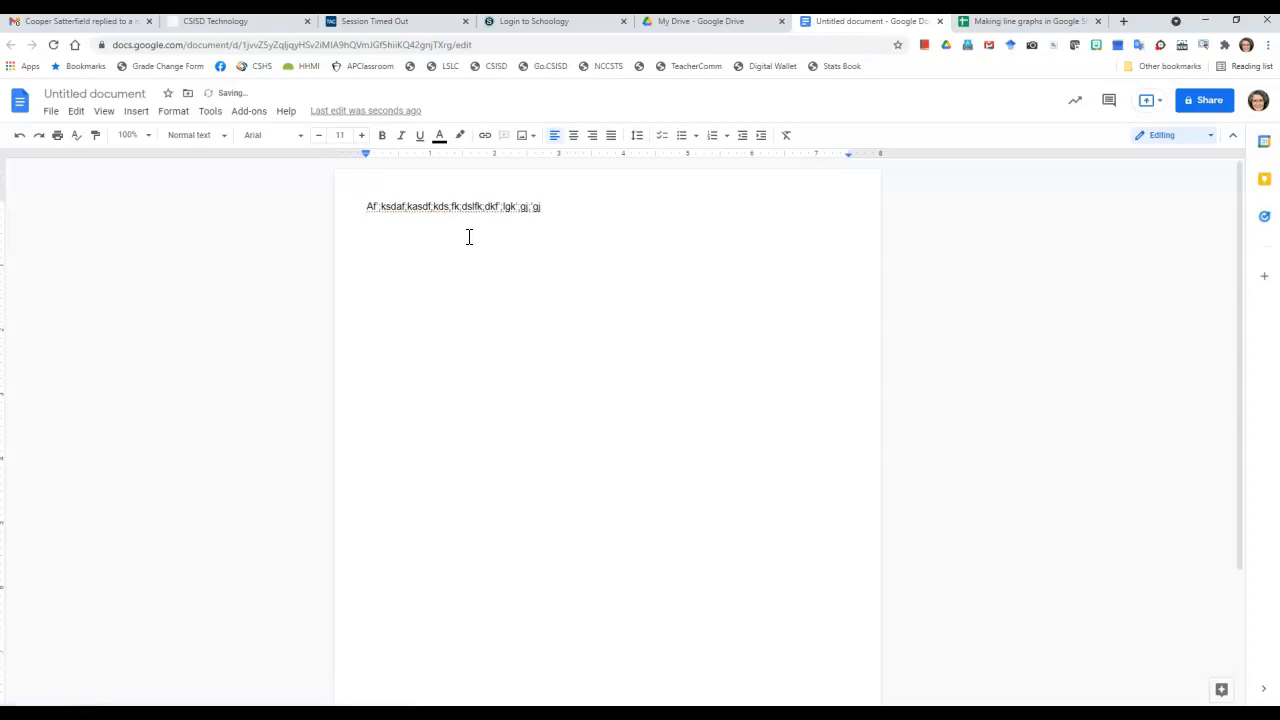
# Paste the copied chart below the placeholder text, unlinked from the spreadsheet.
pyautogui.rightClick(386, 232)
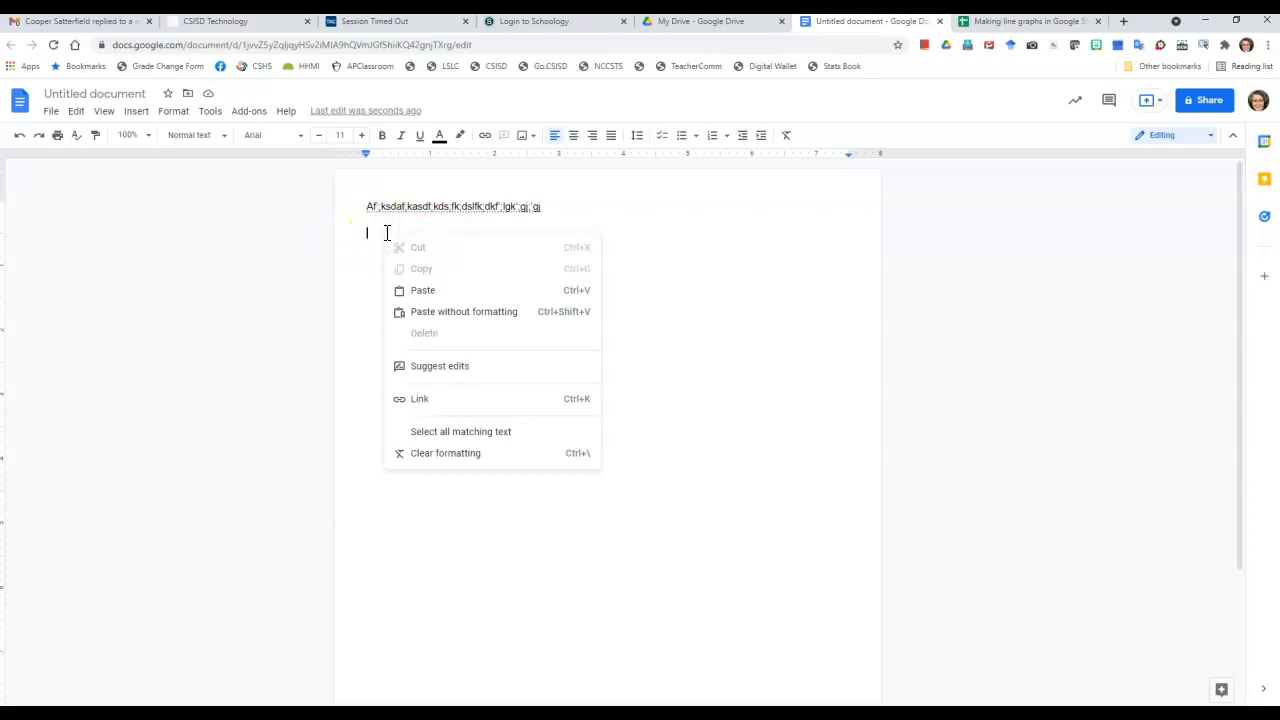
pyautogui.click(423, 288)
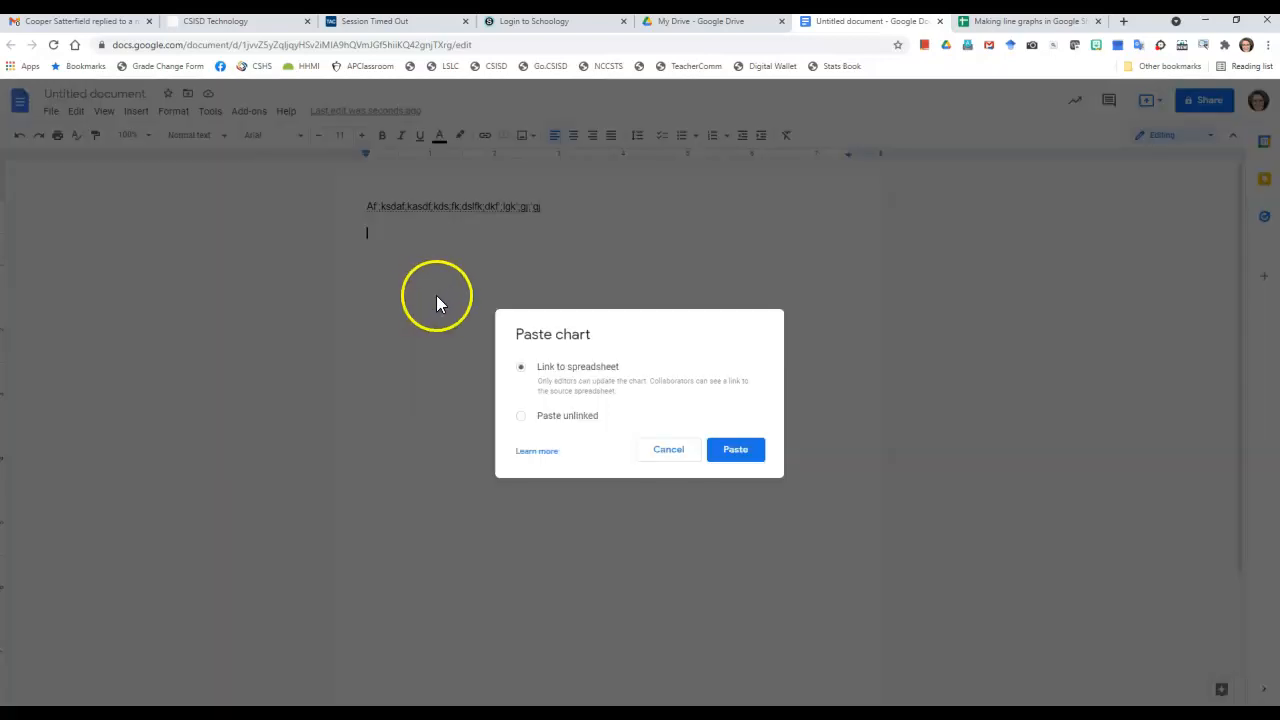
pyautogui.click(522, 420)
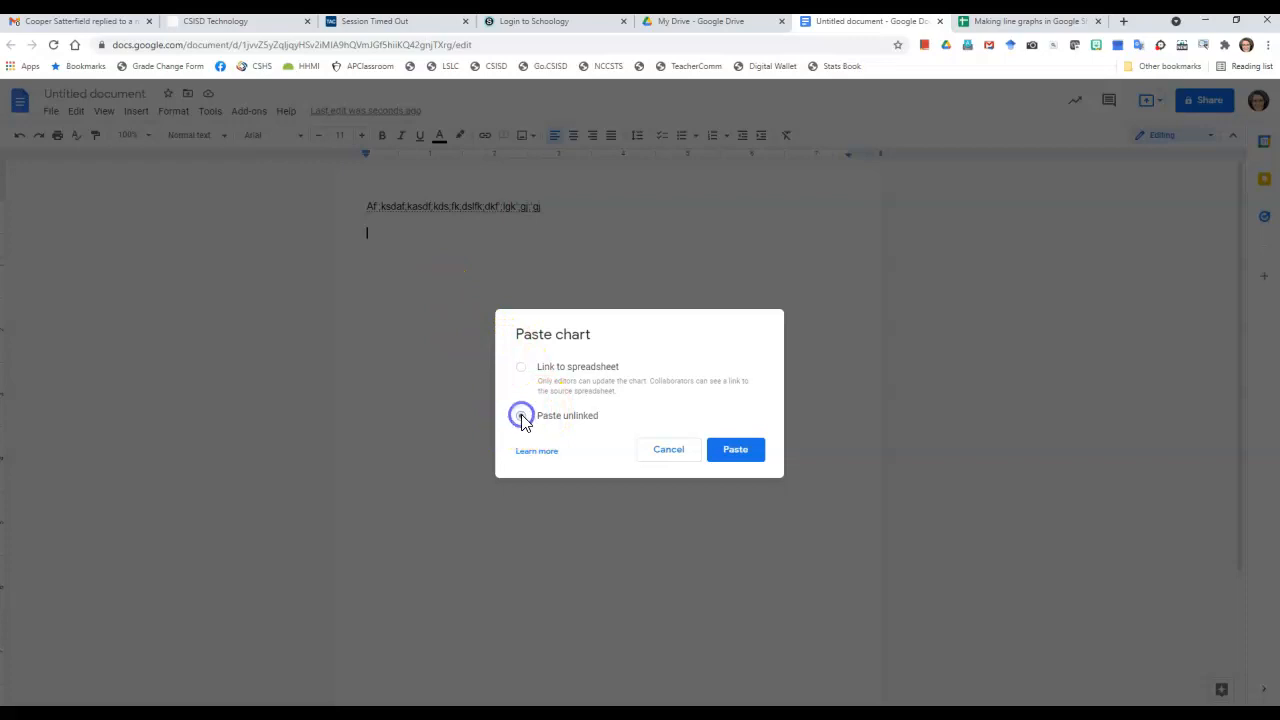
pyautogui.click(742, 452)
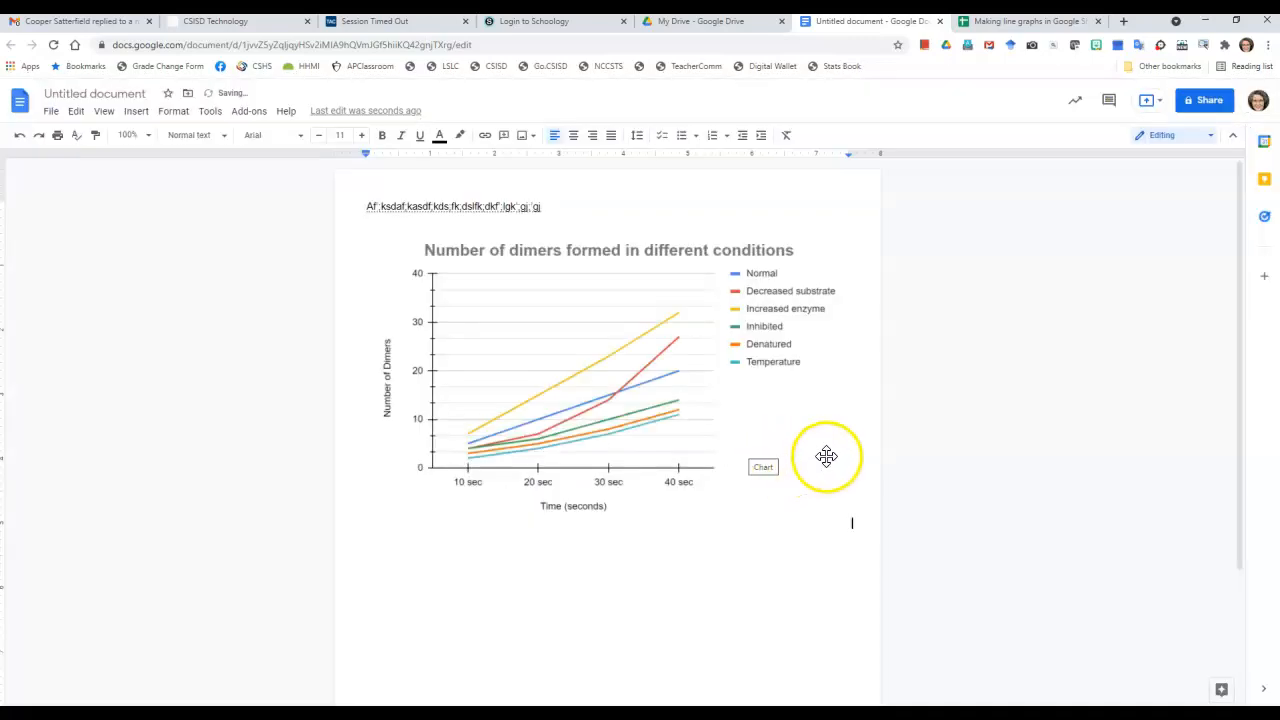